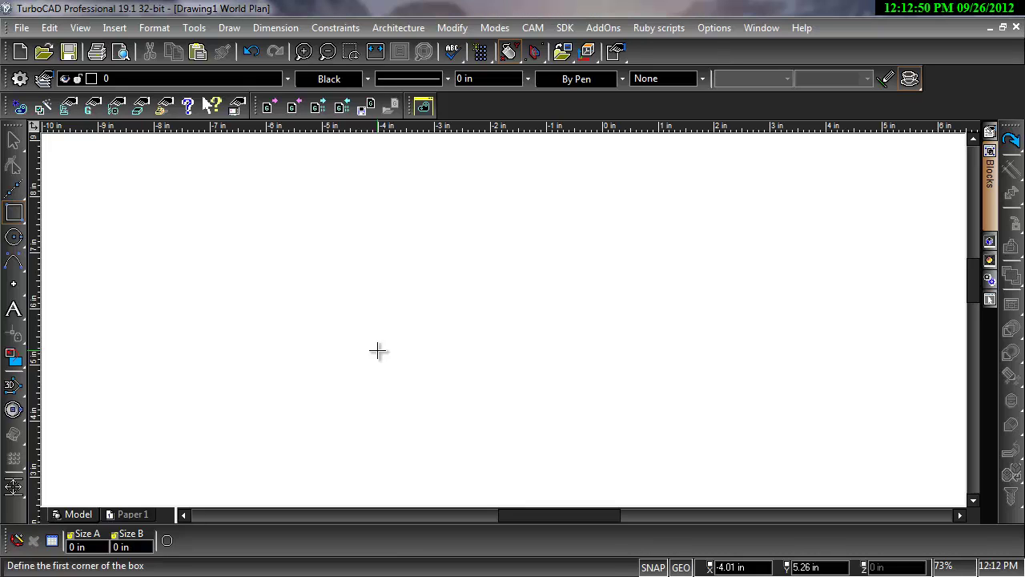
Step: Bring up the context palette of workplane and view commands over the empty Drawing1
{"action": "right_click", "coordinate": [369, 254]}
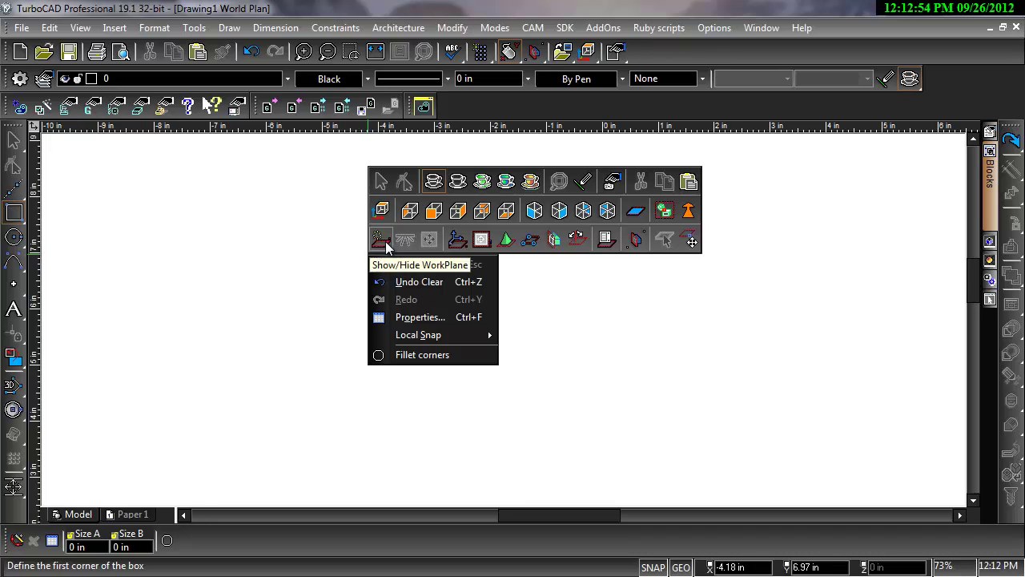
Step: Show the workplane and draw a circle left of it in plan view
{"action": "left_click", "coordinate": [386, 241]}
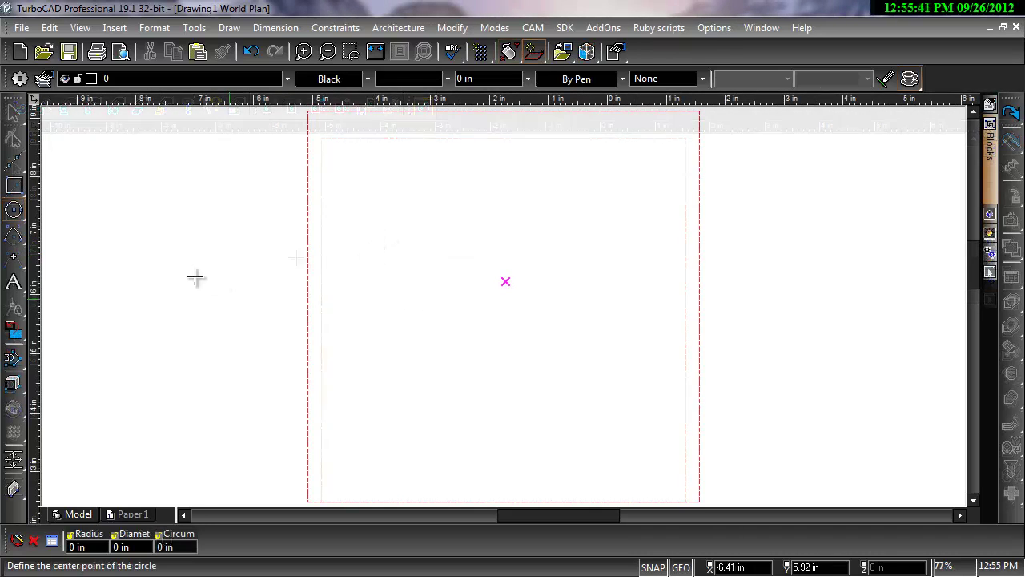
{"action": "left_click", "coordinate": [193, 287]}
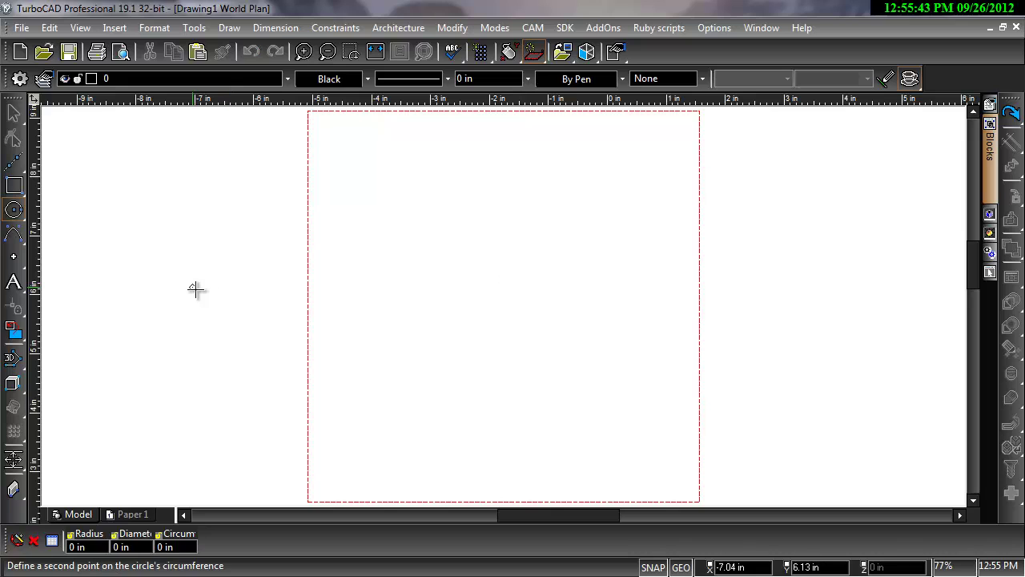
{"action": "left_click", "coordinate": [245, 296]}
Step: Switch to the Isometric_SW view and draw a second circle inside the workplane
{"action": "right_click", "coordinate": [298, 252]}
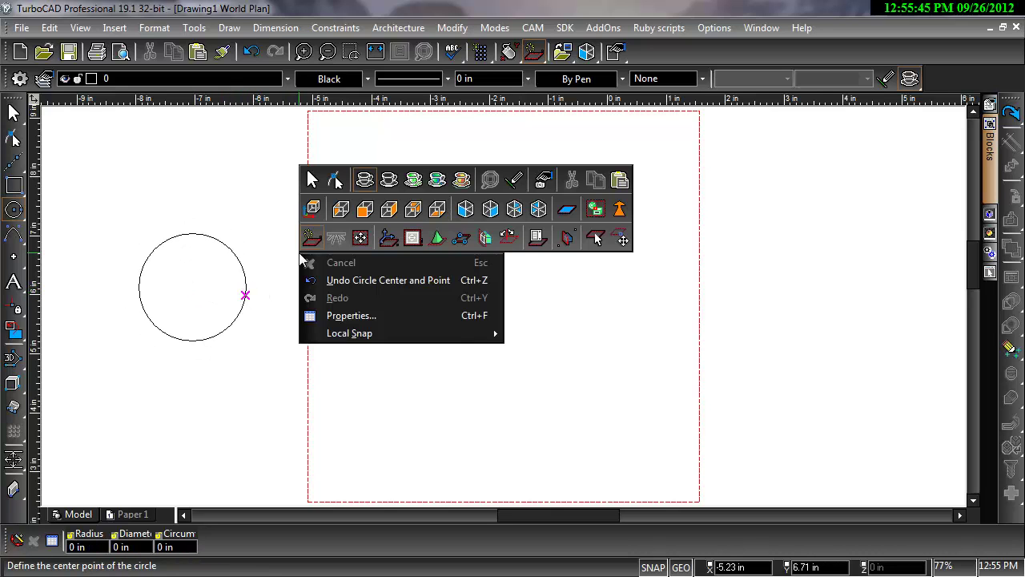
{"action": "left_click", "coordinate": [465, 210]}
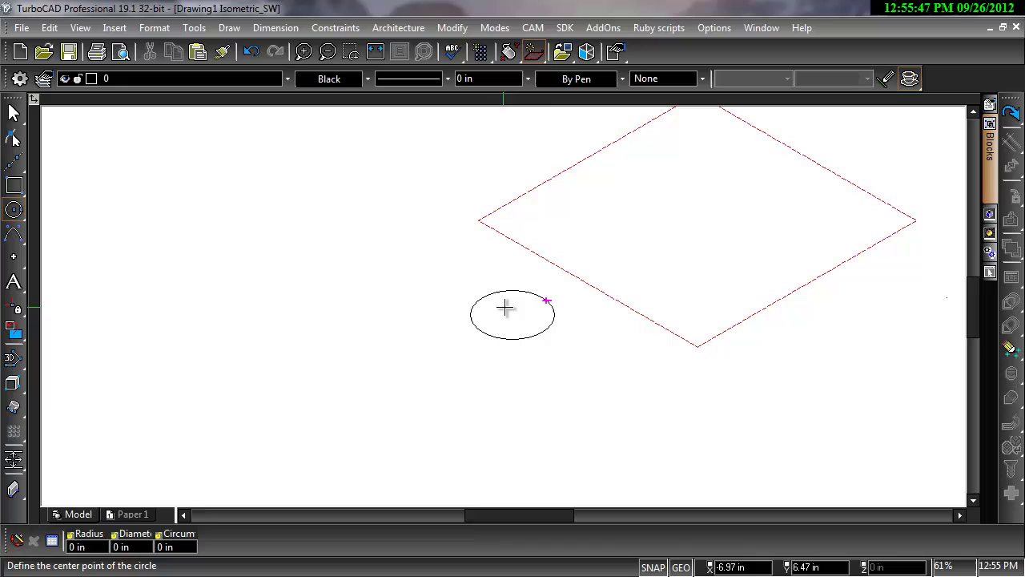
{"action": "left_click", "coordinate": [603, 270]}
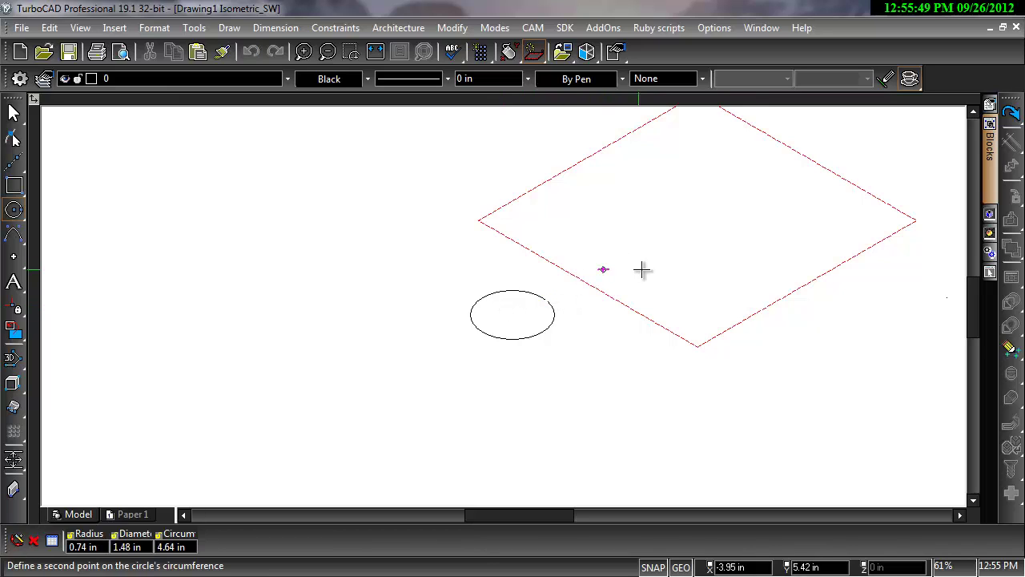
{"action": "left_click", "coordinate": [646, 274]}
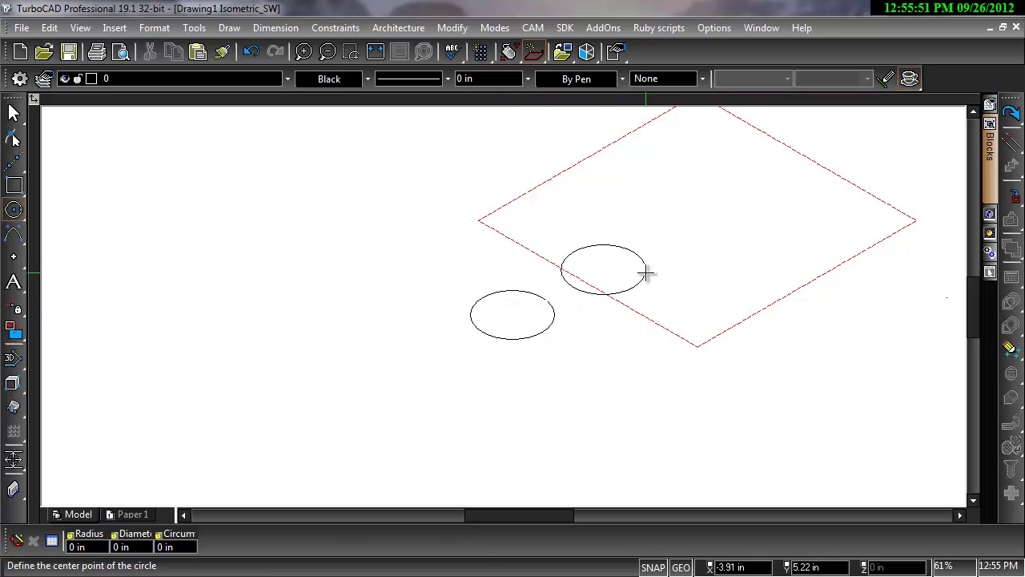
{"action": "right_click", "coordinate": [652, 232]}
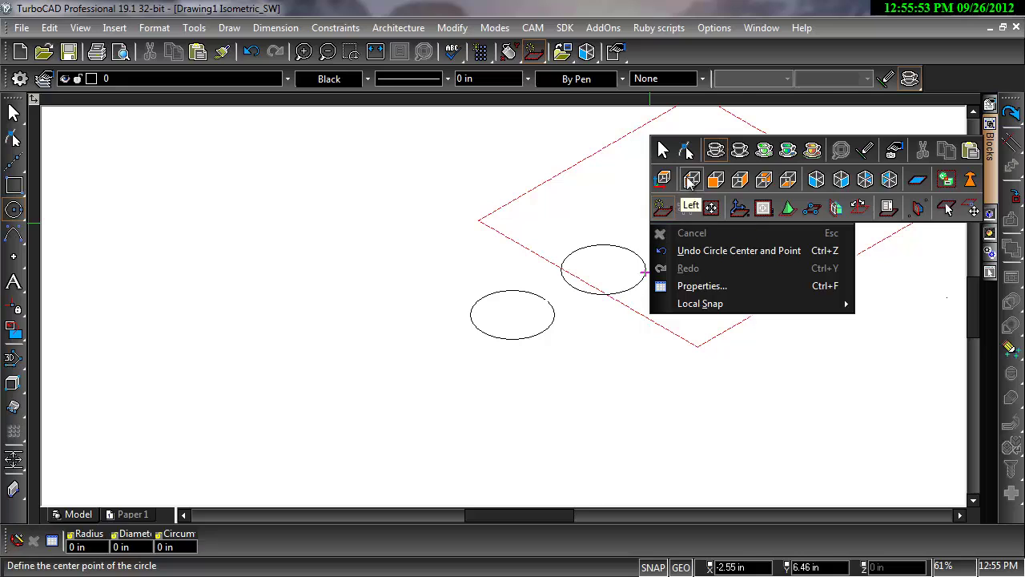
Step: Switch to the Left view and draw a third circle, about 2.23 in across
{"action": "left_click", "coordinate": [686, 186]}
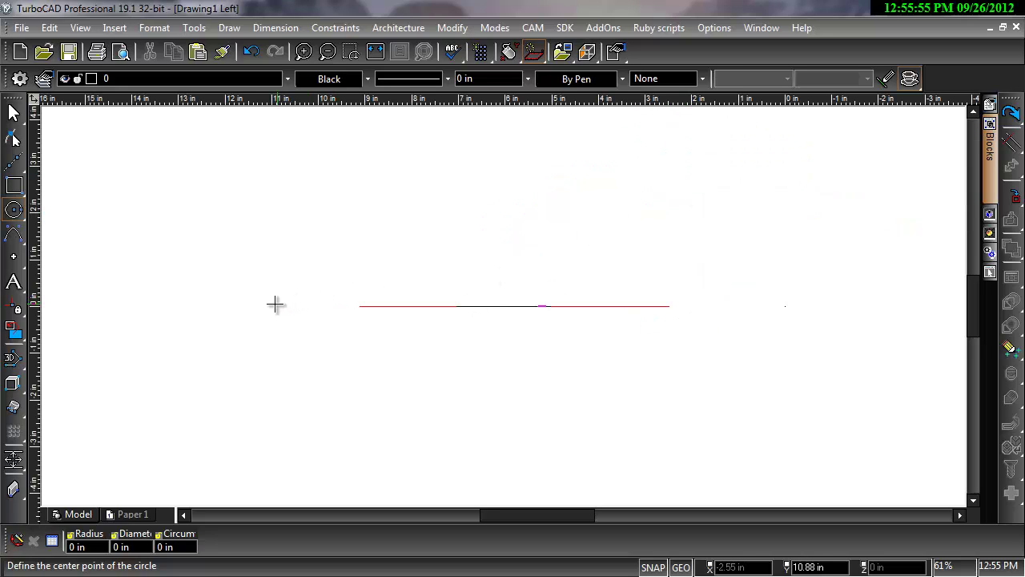
{"action": "left_click", "coordinate": [249, 305]}
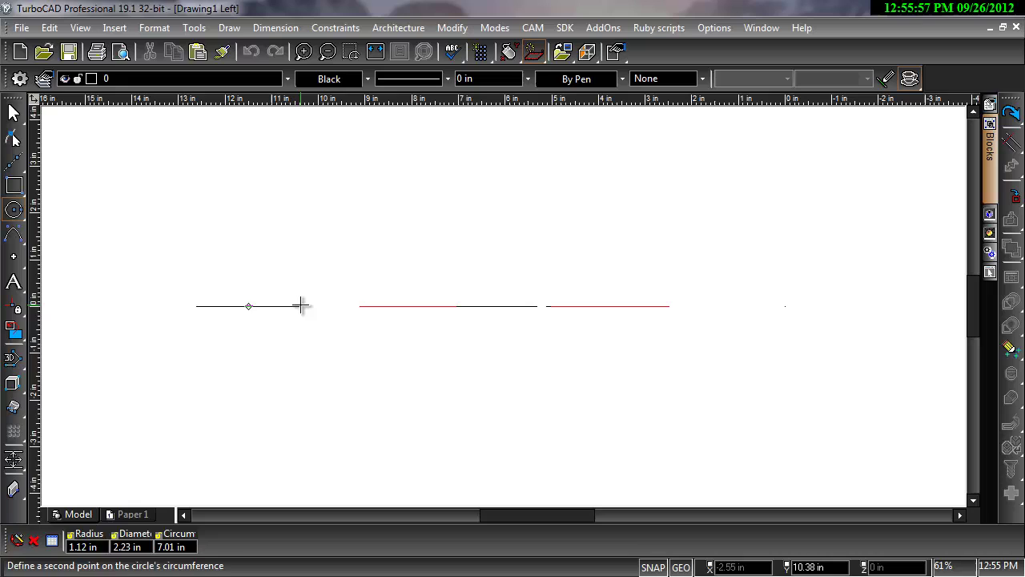
{"action": "left_click", "coordinate": [301, 305]}
Step: Check the circles in World Plan view, then return to the Left view
{"action": "right_click", "coordinate": [326, 243]}
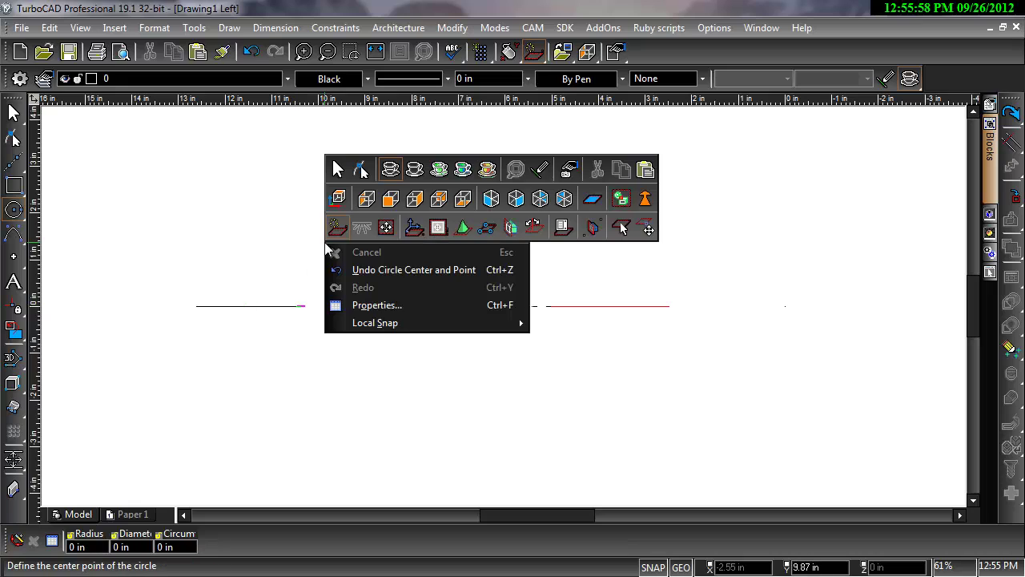
{"action": "left_click", "coordinate": [340, 203]}
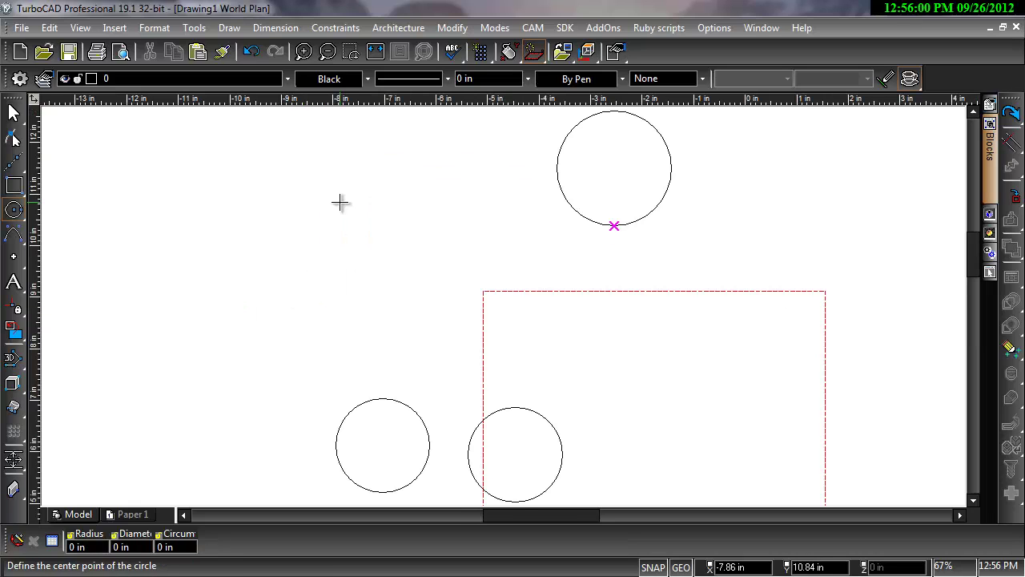
{"action": "right_click", "coordinate": [327, 242]}
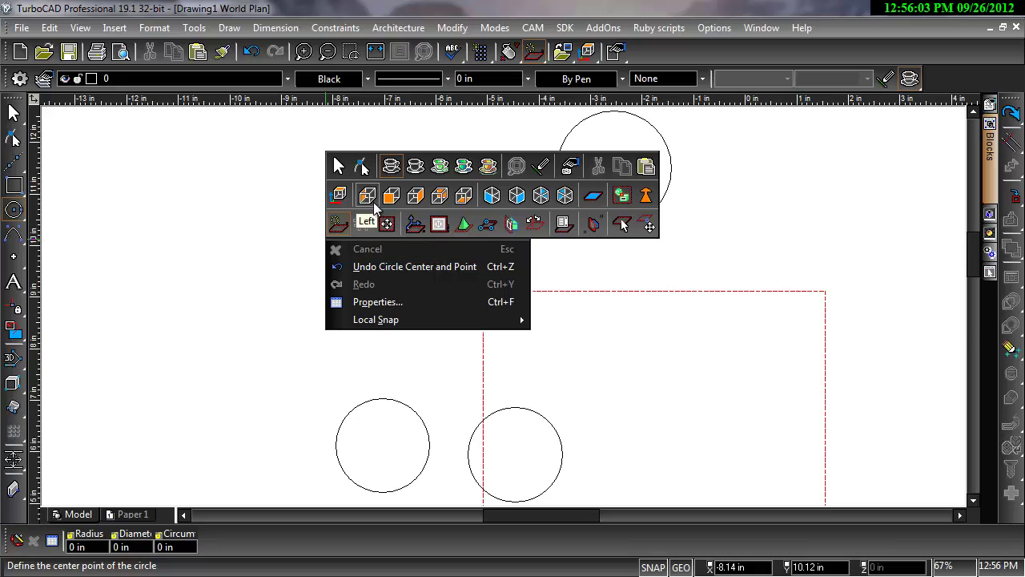
{"action": "left_click", "coordinate": [367, 197]}
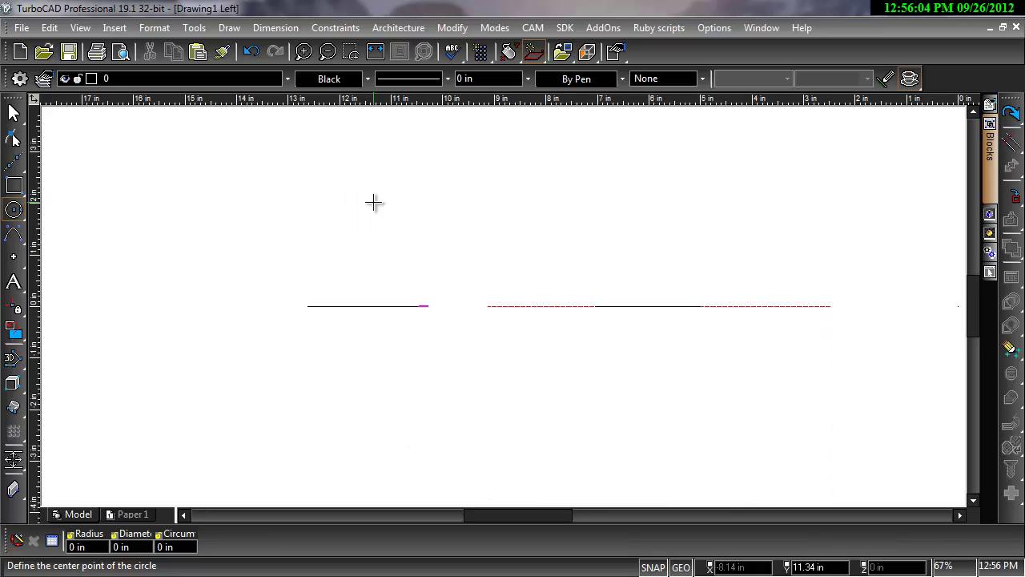
{"action": "right_click", "coordinate": [162, 230]}
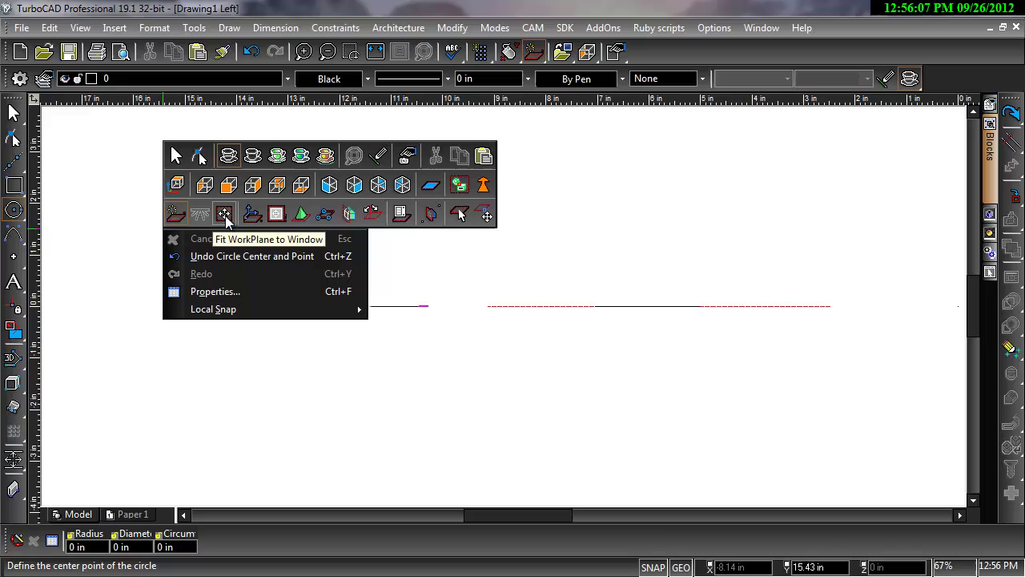
Step: Set the workplane by the active Left view, draw a circle, and switch to Isometric_SW
{"action": "left_click", "coordinate": [275, 212]}
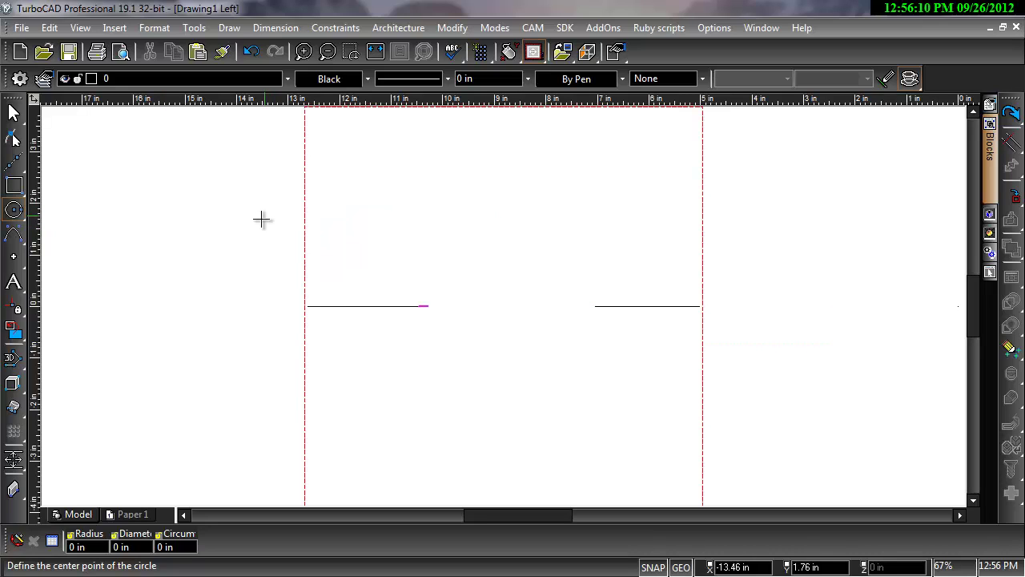
{"action": "left_click", "coordinate": [192, 244]}
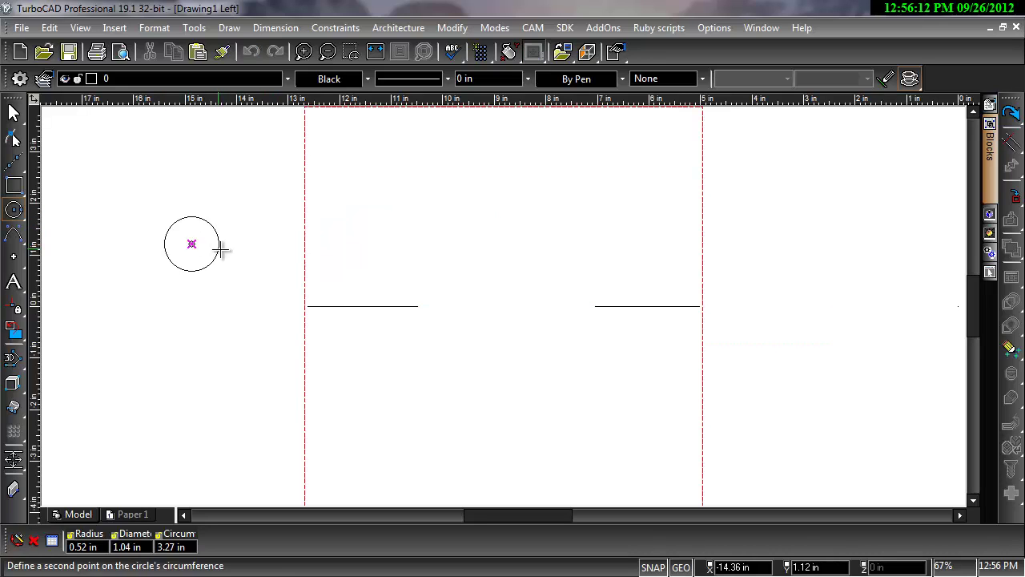
{"action": "left_click", "coordinate": [262, 256]}
{"action": "right_click", "coordinate": [361, 217]}
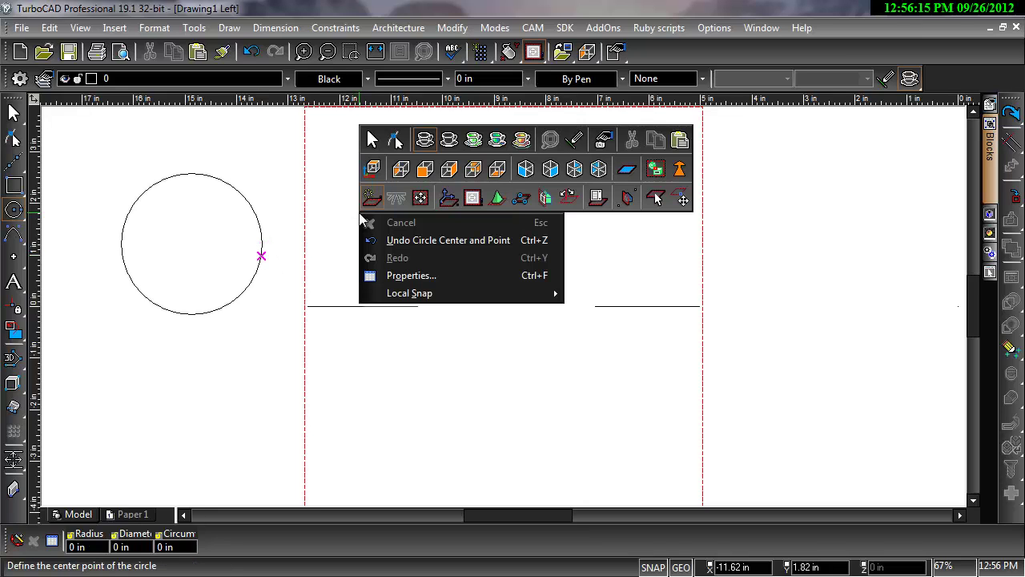
{"action": "left_click", "coordinate": [517, 170]}
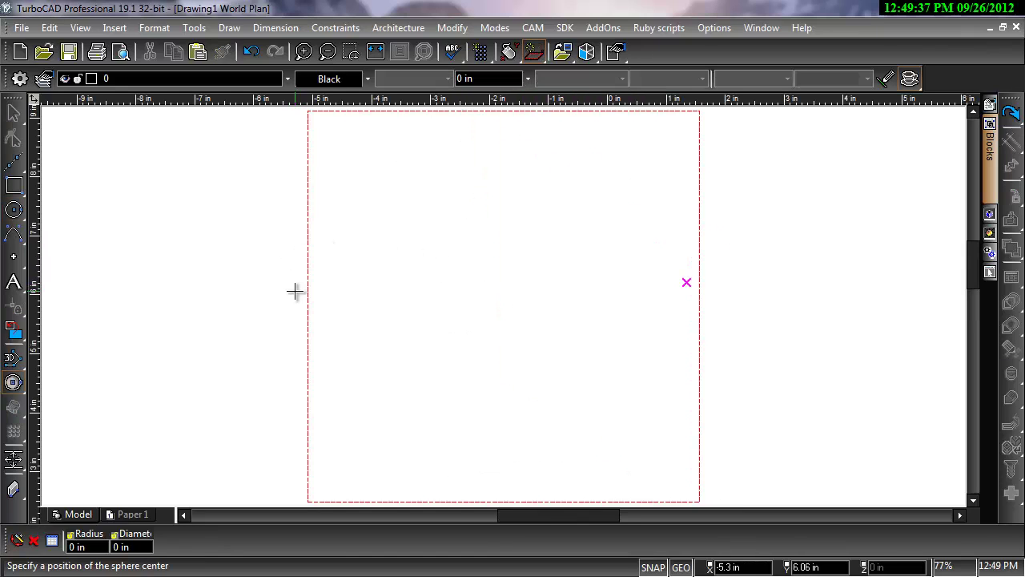
Step: Create a sphere left of the workplane, then another at upper left in Left view
{"action": "left_click", "coordinate": [245, 284]}
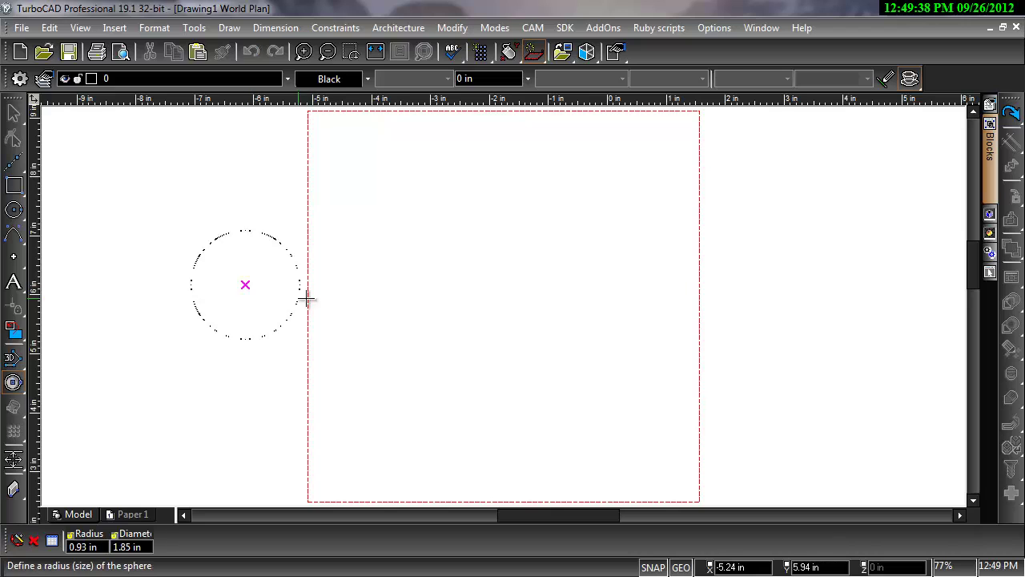
{"action": "left_click", "coordinate": [352, 303]}
{"action": "right_click", "coordinate": [490, 277]}
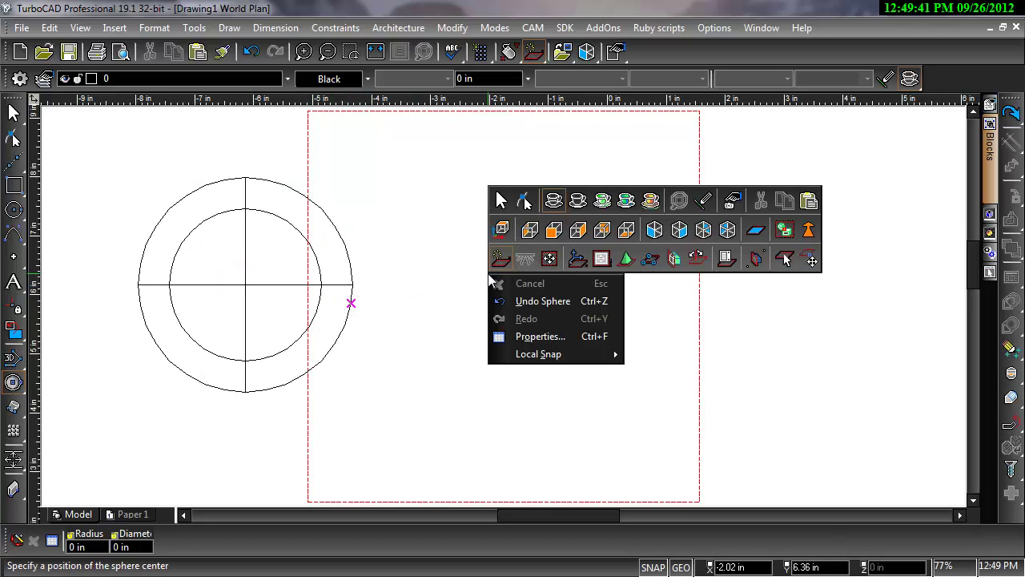
{"action": "left_click", "coordinate": [530, 231]}
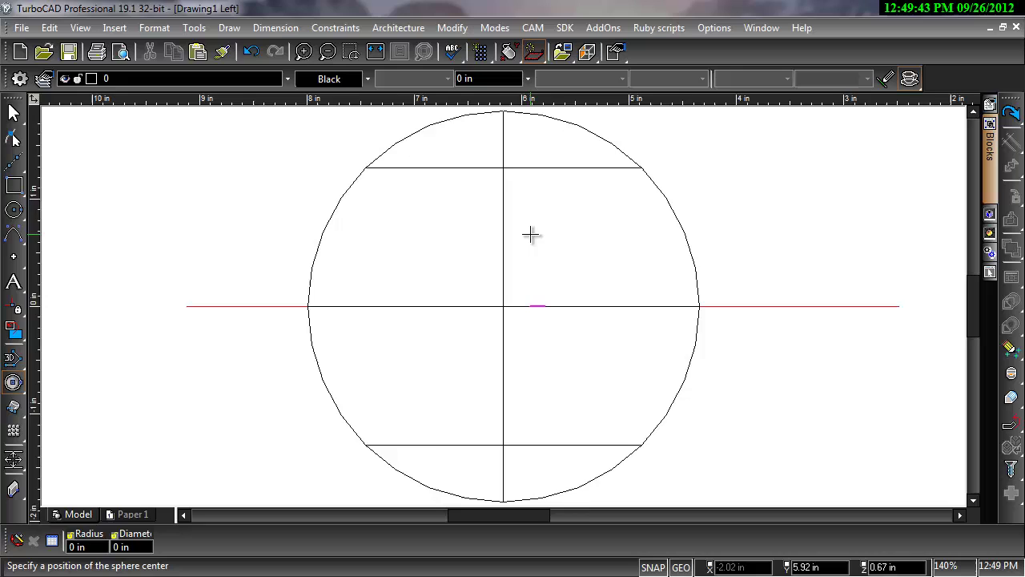
{"action": "left_click", "coordinate": [319, 197]}
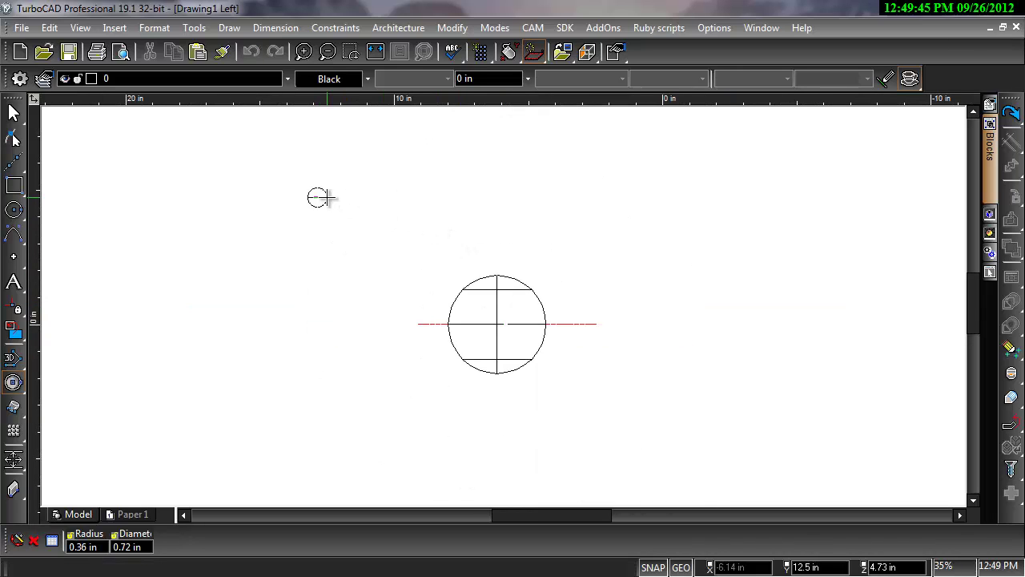
{"action": "left_click", "coordinate": [383, 205]}
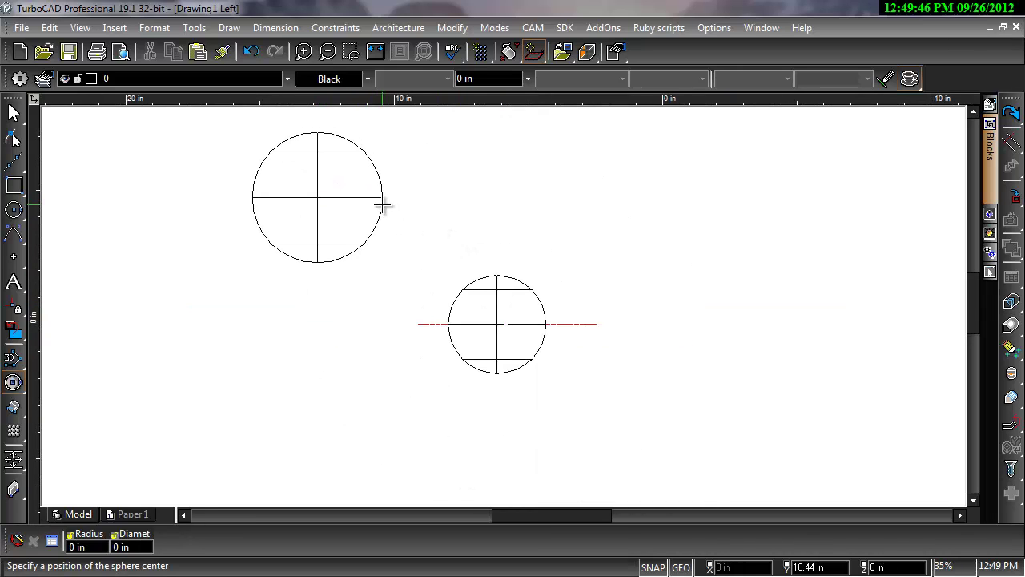
Step: In Isometric_SW view add a third sphere above the workplane and orbit to near-front
{"action": "right_click", "coordinate": [426, 209]}
{"action": "left_click", "coordinate": [594, 165]}
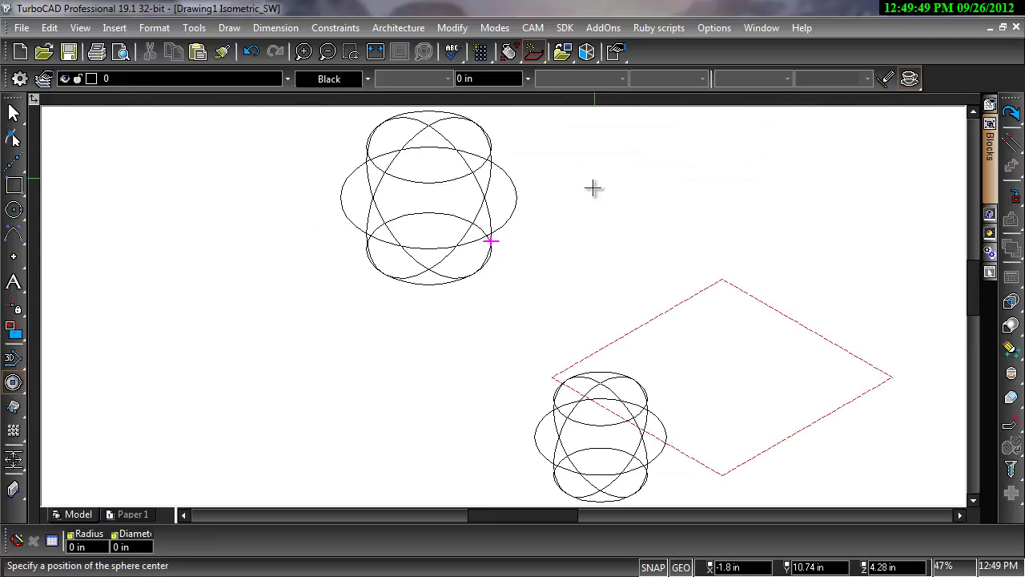
{"action": "left_click", "coordinate": [762, 247]}
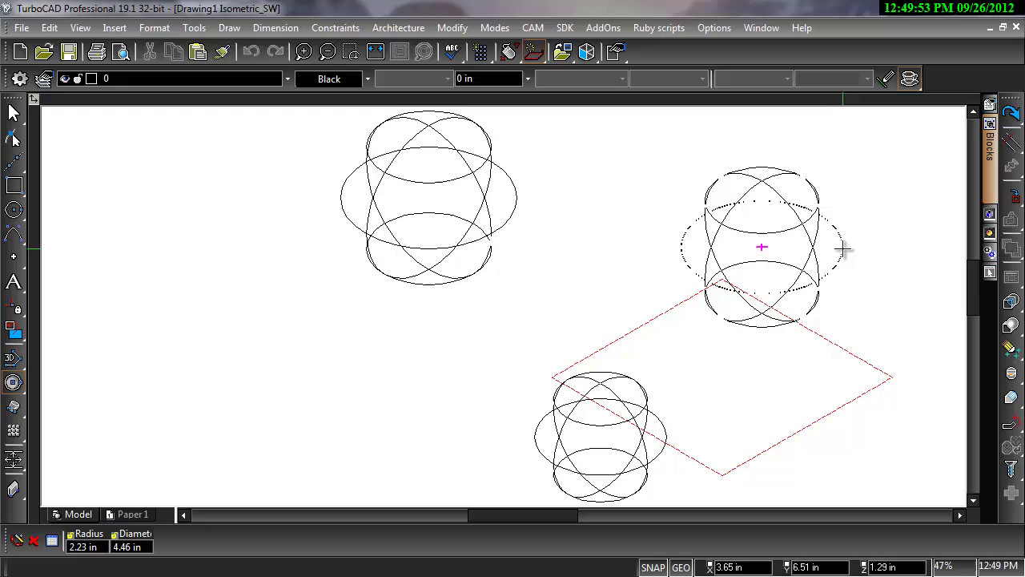
{"action": "left_click", "coordinate": [843, 249]}
{"action": "middle_click_drag", "start_coordinate": [553, 290], "coordinate": [348, 202]}
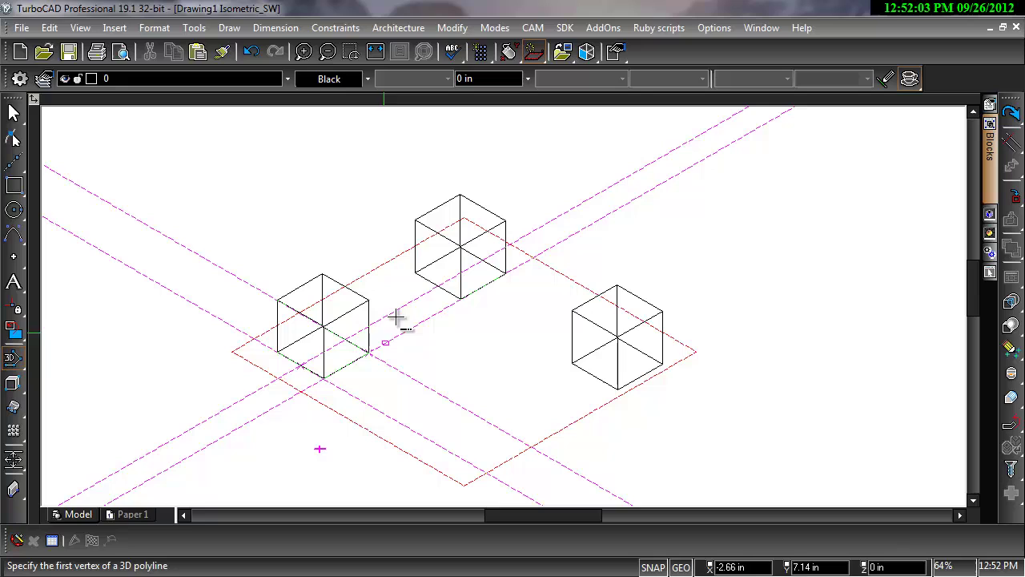
Step: Draw a seven-vertex 3D polyline zigzagging between the three cubes' corners and finish it
{"action": "left_click", "coordinate": [460, 247]}
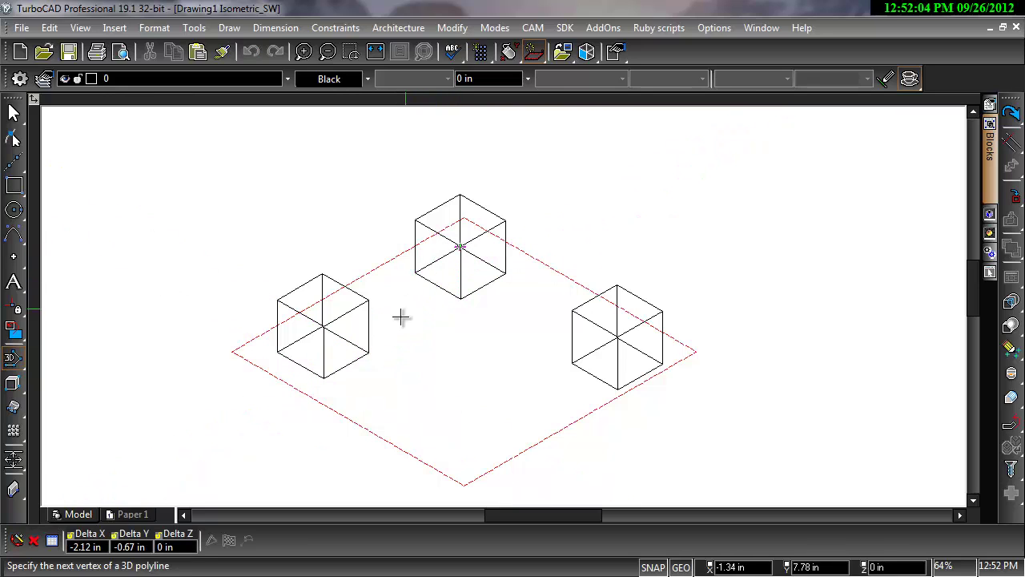
{"action": "left_click", "coordinate": [370, 351]}
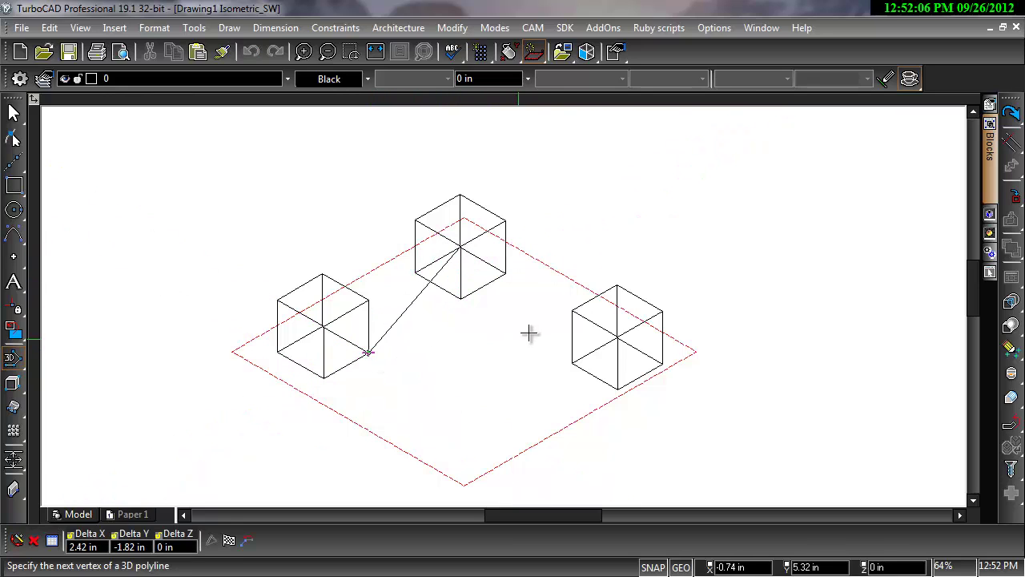
{"action": "left_click", "coordinate": [569, 312]}
{"action": "left_click", "coordinate": [506, 274]}
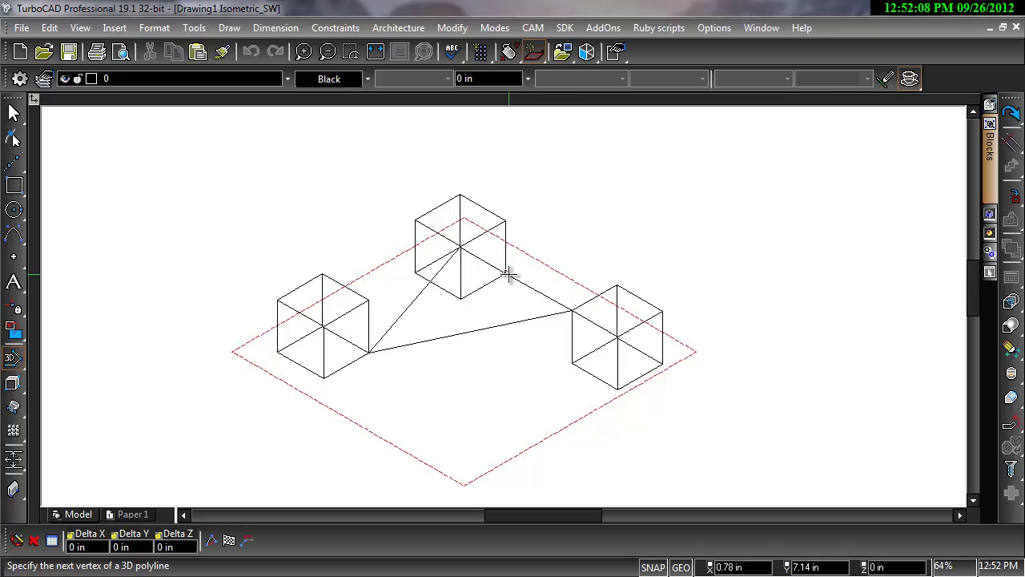
{"action": "left_click", "coordinate": [368, 300]}
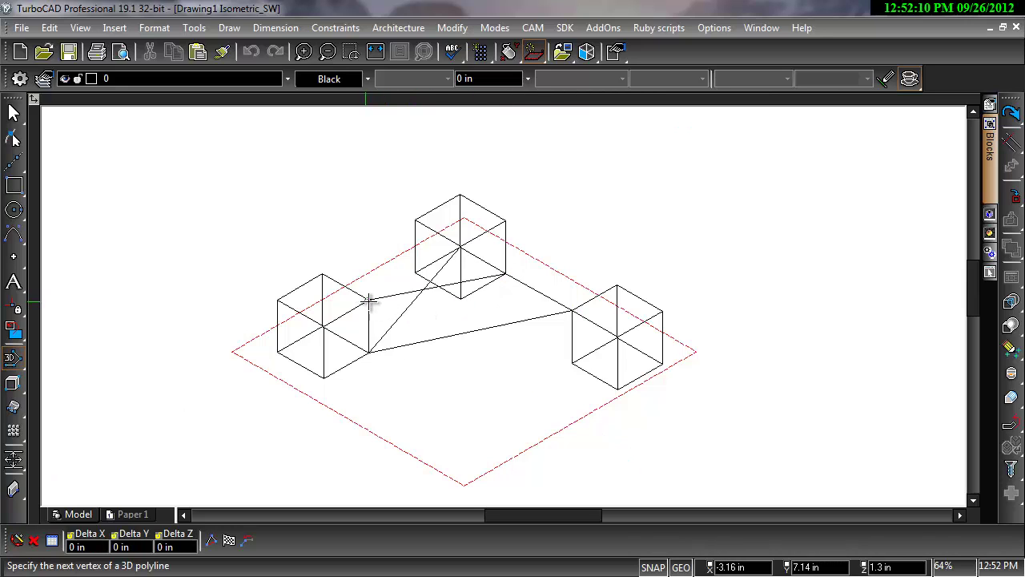
{"action": "left_click", "coordinate": [572, 363]}
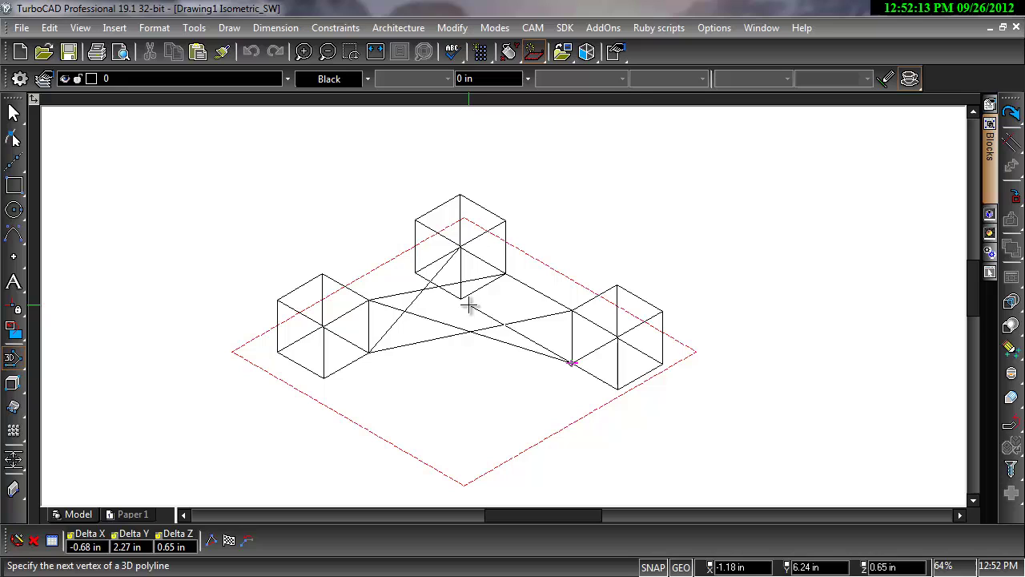
{"action": "left_click", "coordinate": [461, 298]}
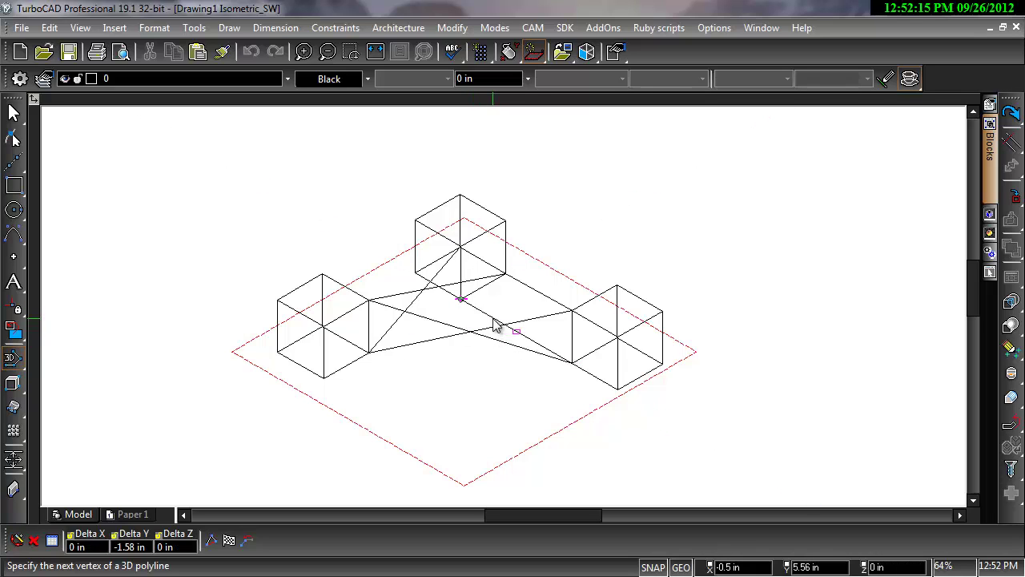
{"action": "right_click", "coordinate": [495, 324]}
{"action": "left_click", "coordinate": [528, 438]}
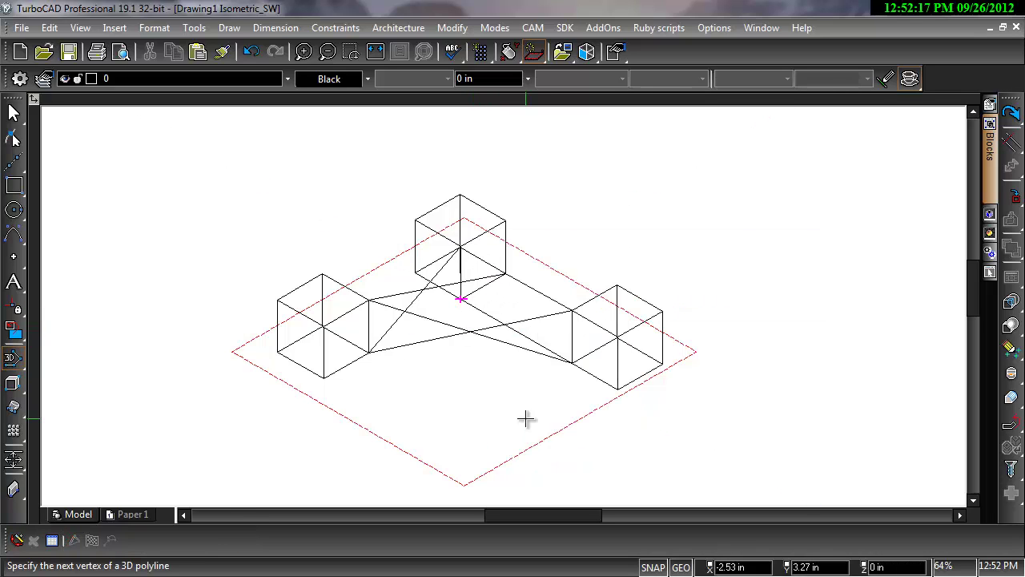
{"action": "middle_click_drag", "start_coordinate": [525, 418], "coordinate": [477, 396]}
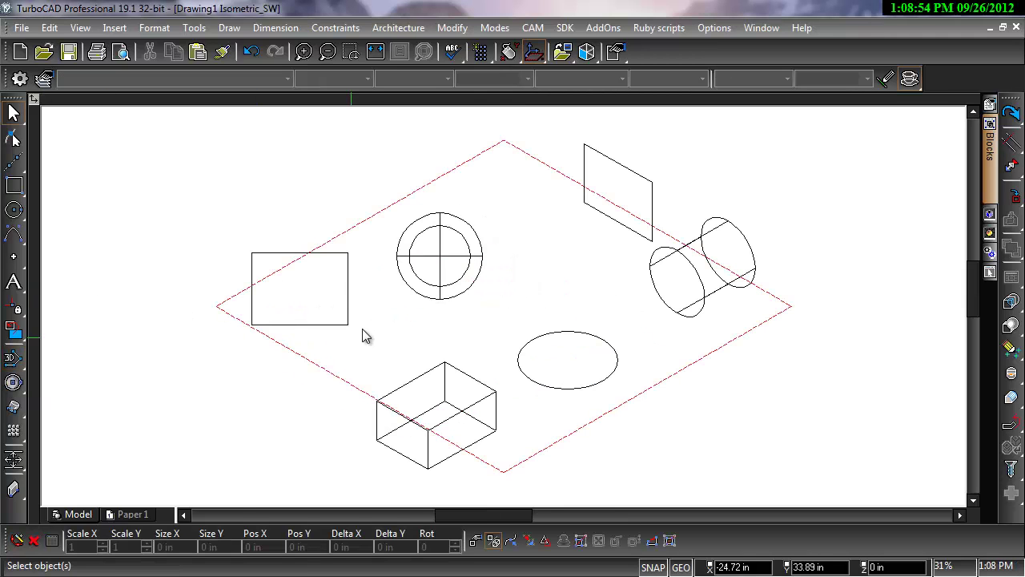
Step: Move the double circle up-left, the ellipse down-right, and the cylinder left along their workplanes
{"action": "left_click", "coordinate": [440, 265]}
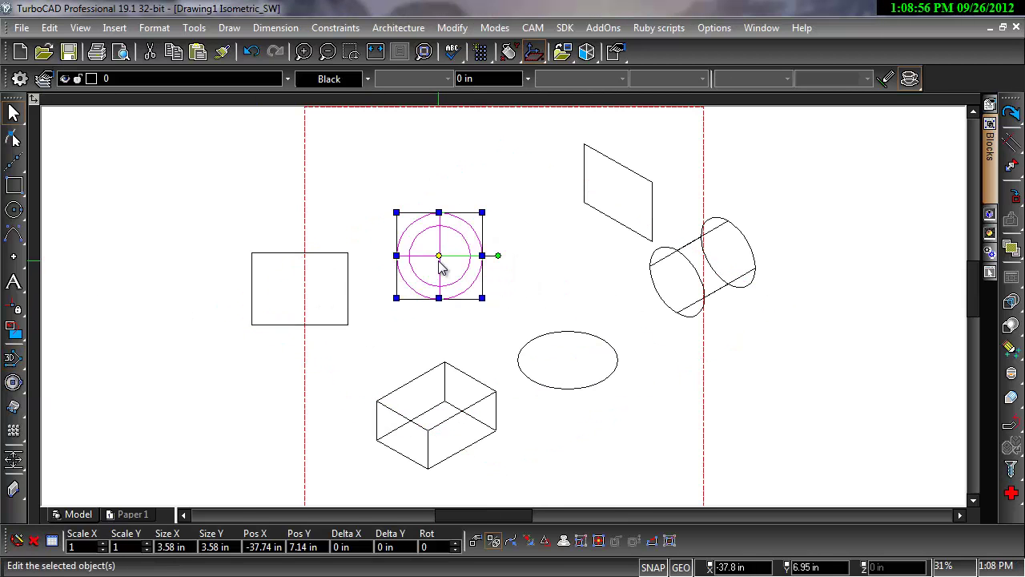
{"action": "left_click_drag", "start_coordinate": [440, 255], "coordinate": [358, 168]}
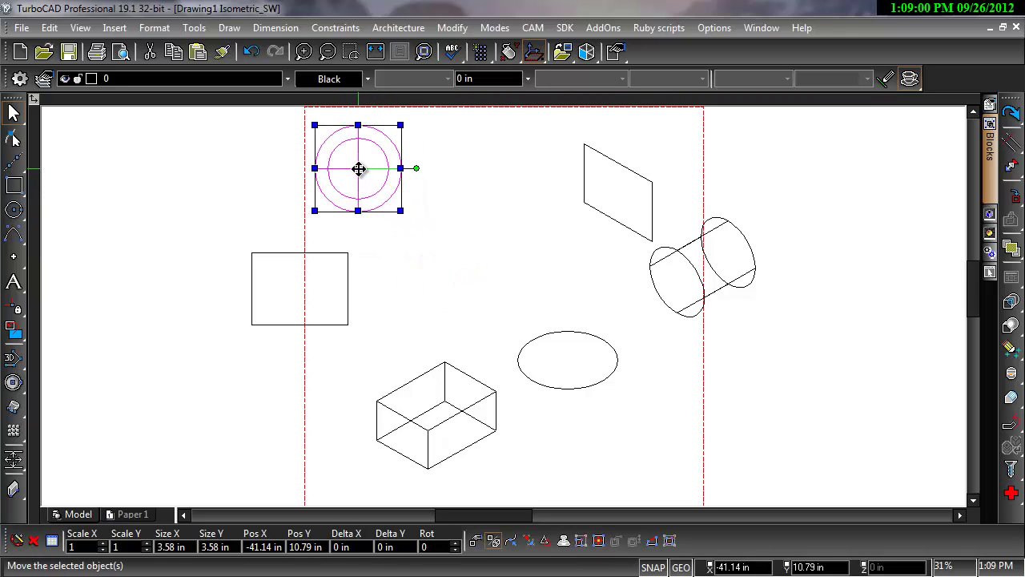
{"action": "left_click", "coordinate": [566, 388]}
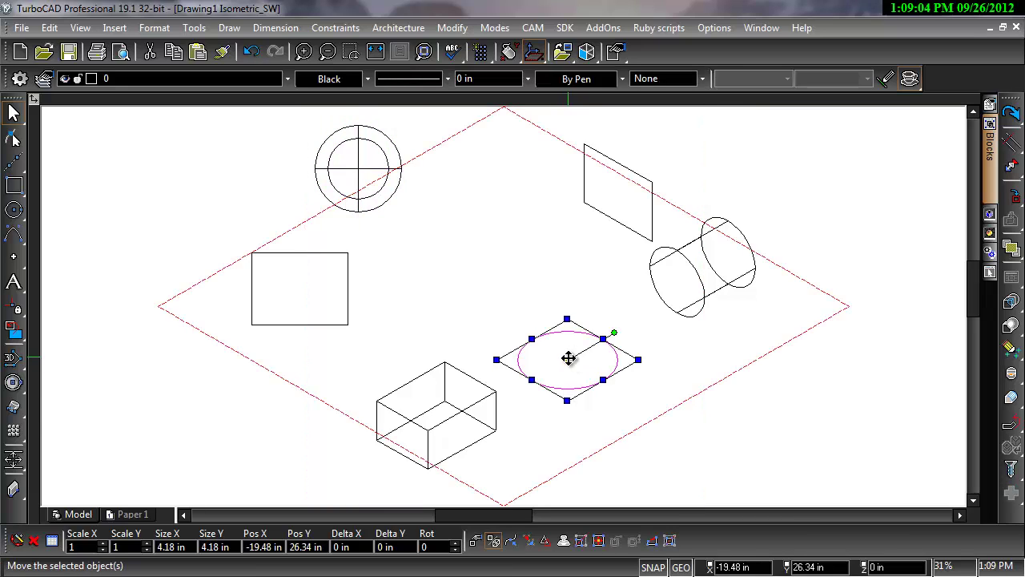
{"action": "left_click_drag", "start_coordinate": [567, 360], "coordinate": [644, 427]}
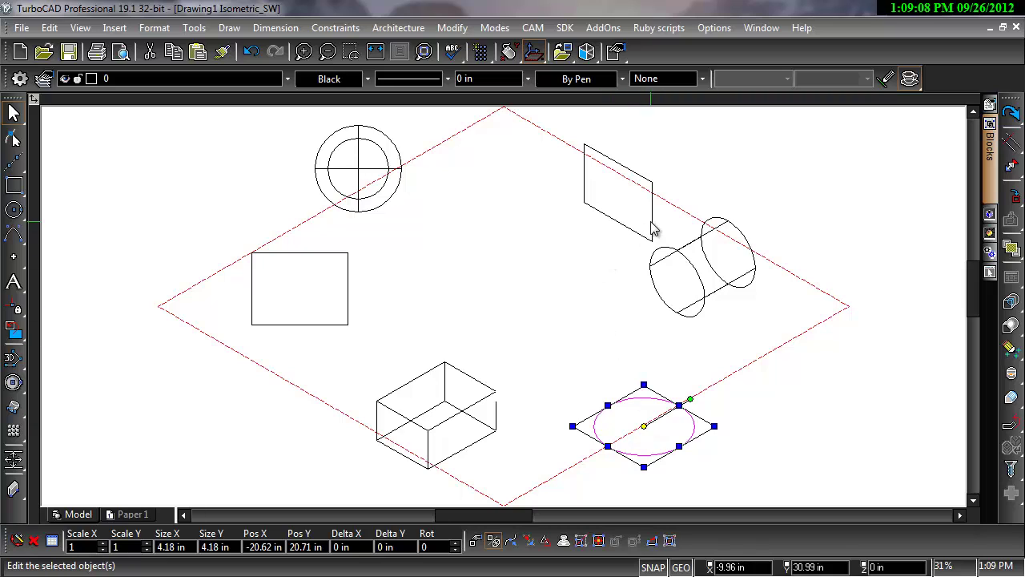
{"action": "left_click", "coordinate": [675, 254]}
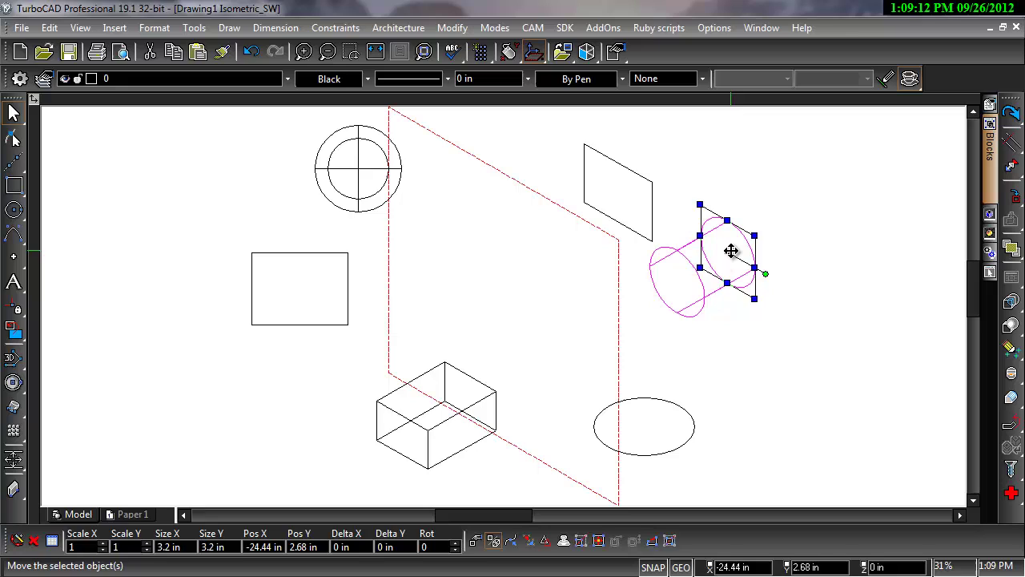
{"action": "left_click_drag", "start_coordinate": [732, 251], "coordinate": [567, 278]}
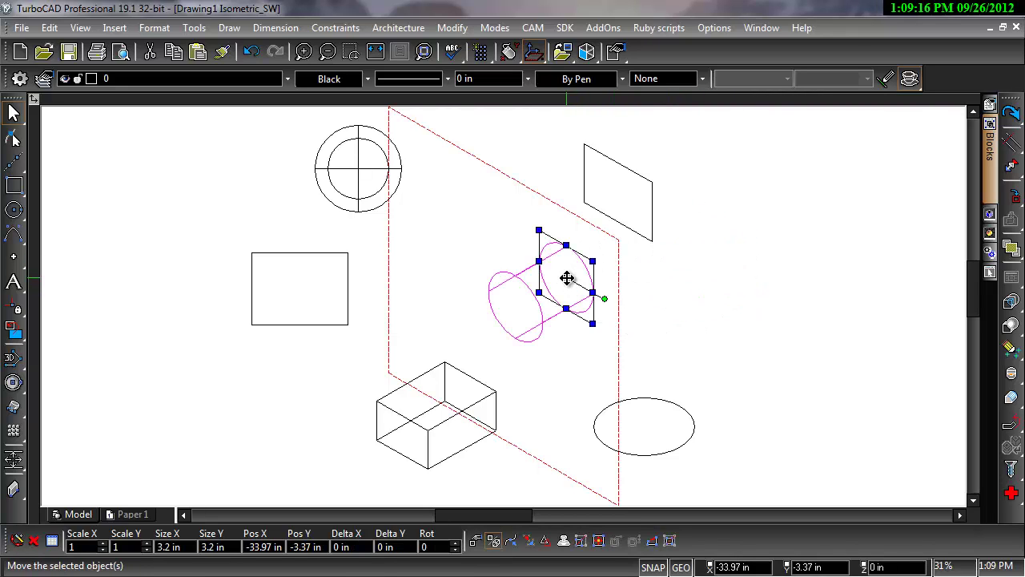
Step: Rotate the rectangle, the box to about 278°, and the upright rectangle to about 44.73°
{"action": "left_click", "coordinate": [348, 296]}
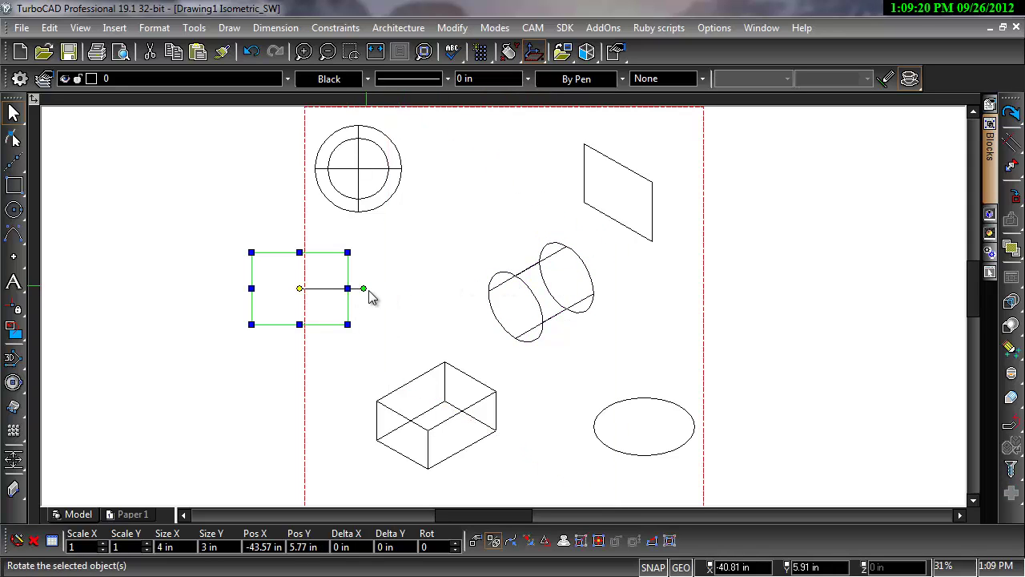
{"action": "left_click", "coordinate": [363, 288]}
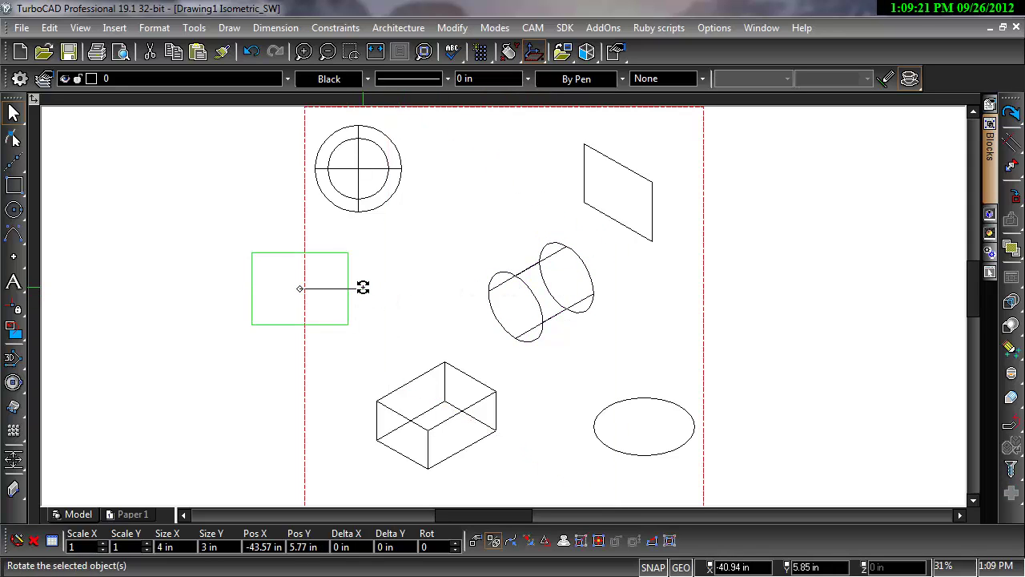
{"action": "left_click", "coordinate": [371, 356]}
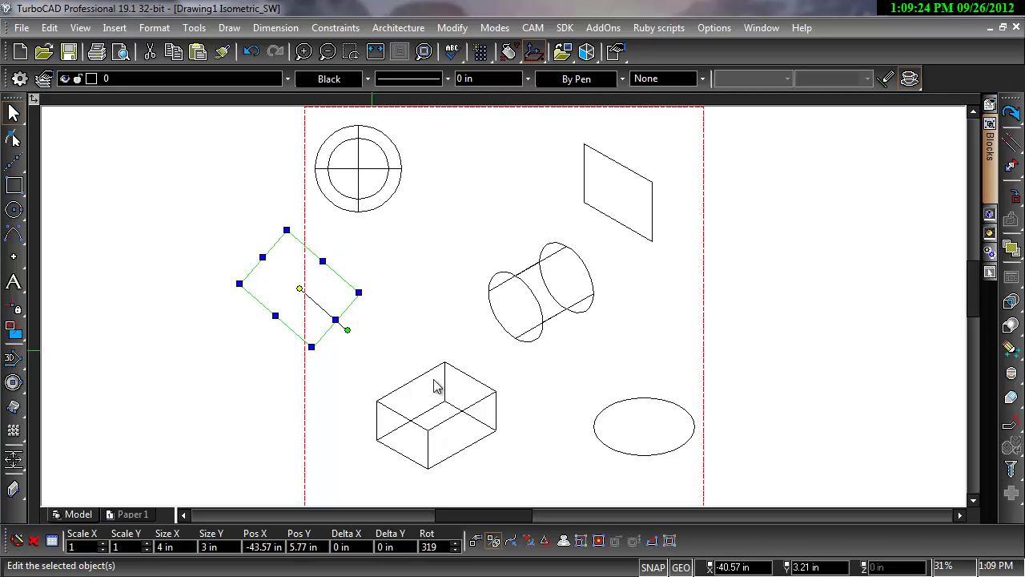
{"action": "left_click", "coordinate": [484, 436]}
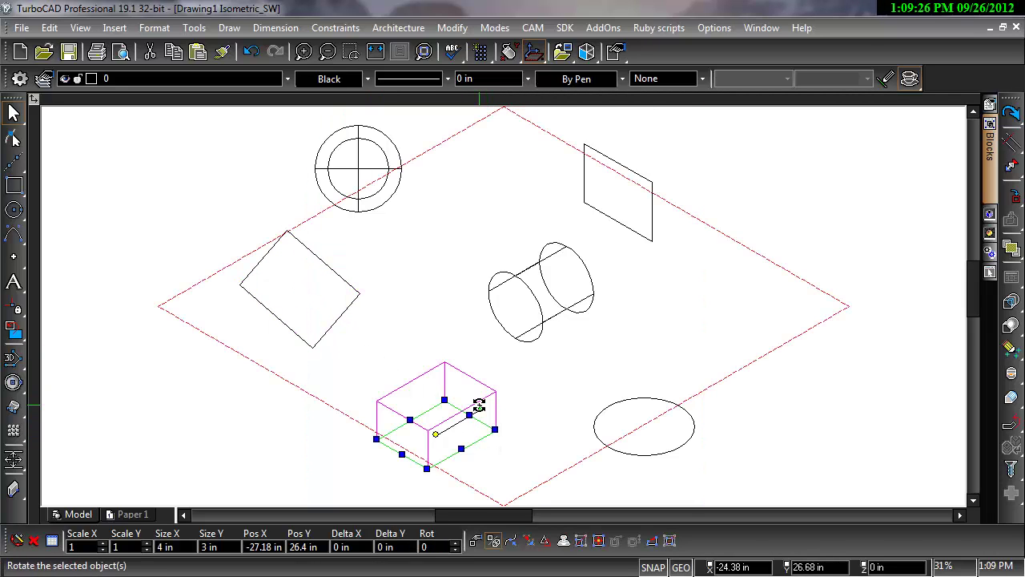
{"action": "left_click", "coordinate": [480, 409]}
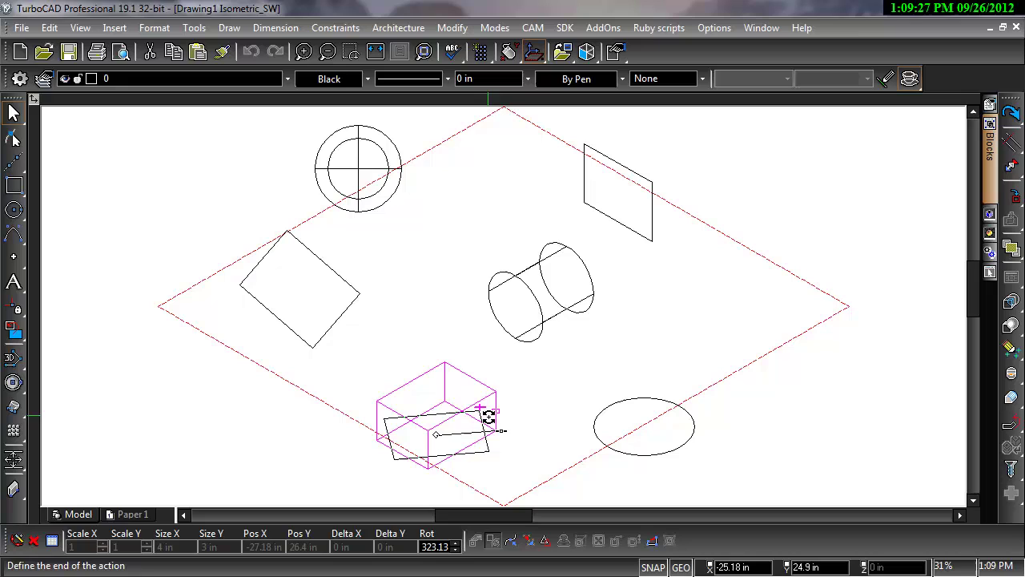
{"action": "left_click", "coordinate": [510, 469]}
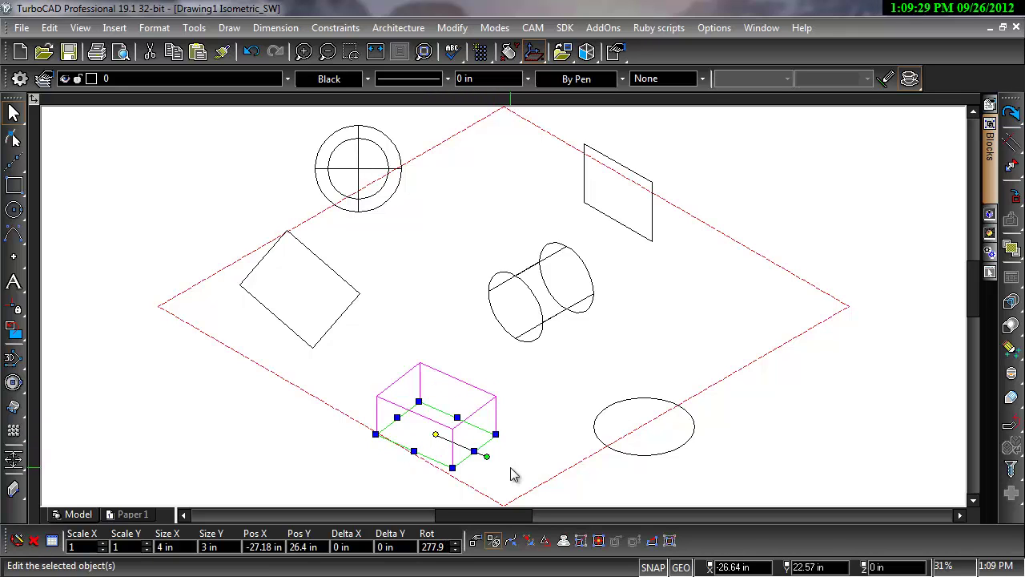
{"action": "left_click", "coordinate": [628, 226]}
{"action": "left_click", "coordinate": [665, 216]}
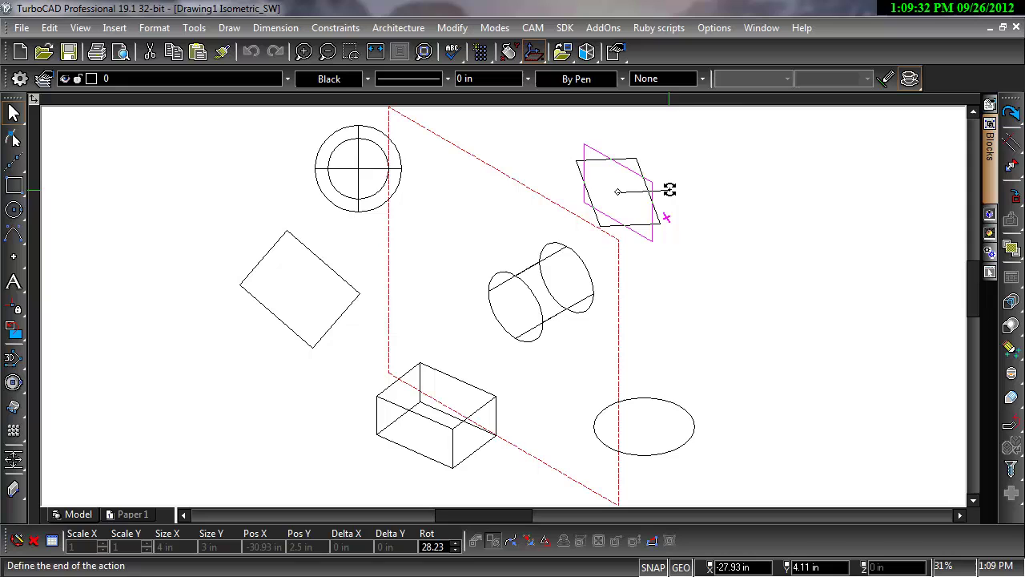
{"action": "left_click", "coordinate": [678, 164]}
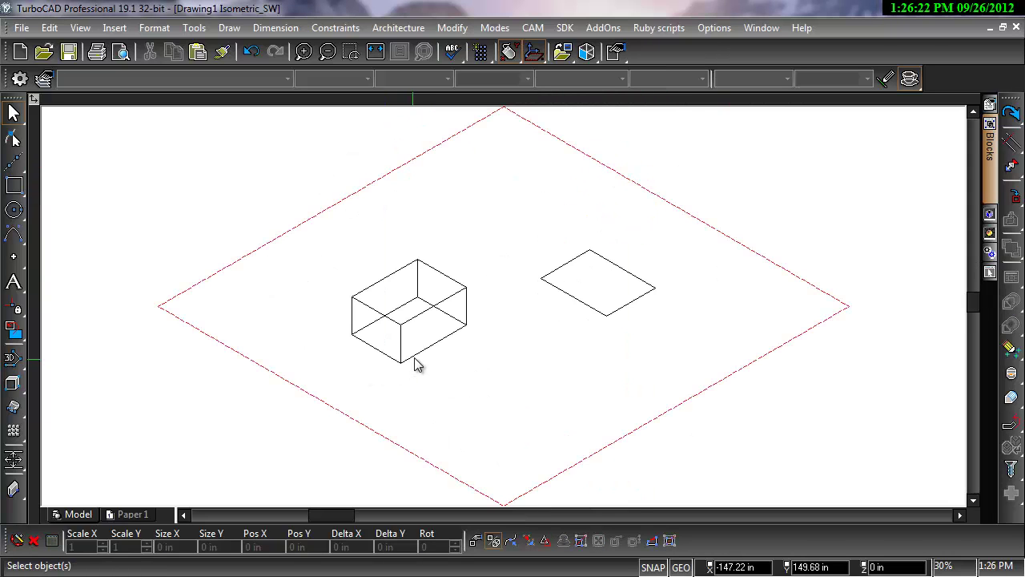
Step: Switch the box to 3D editing, move it, and rotate it about Z
{"action": "left_click", "coordinate": [427, 356]}
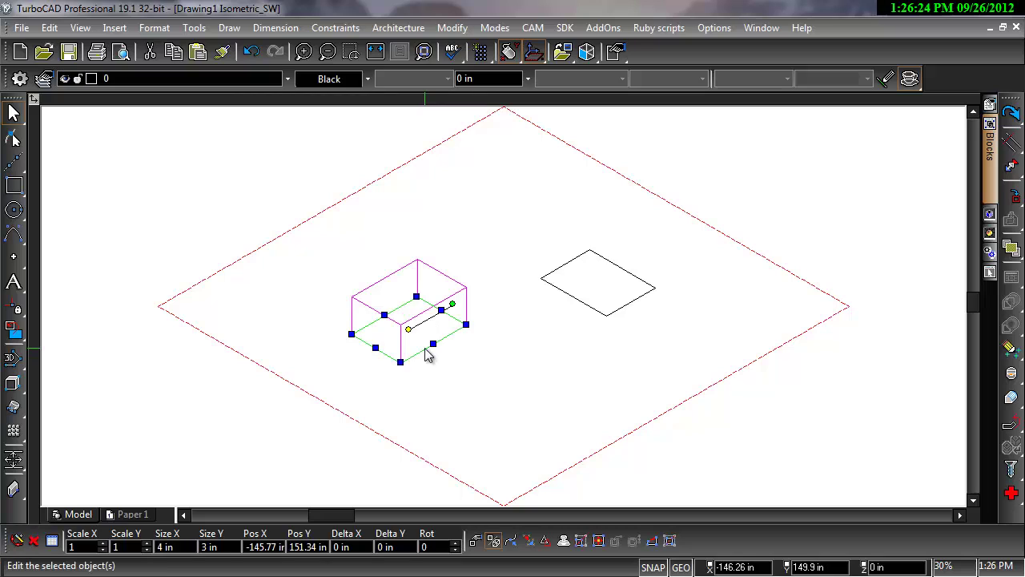
{"action": "left_click", "coordinate": [510, 540]}
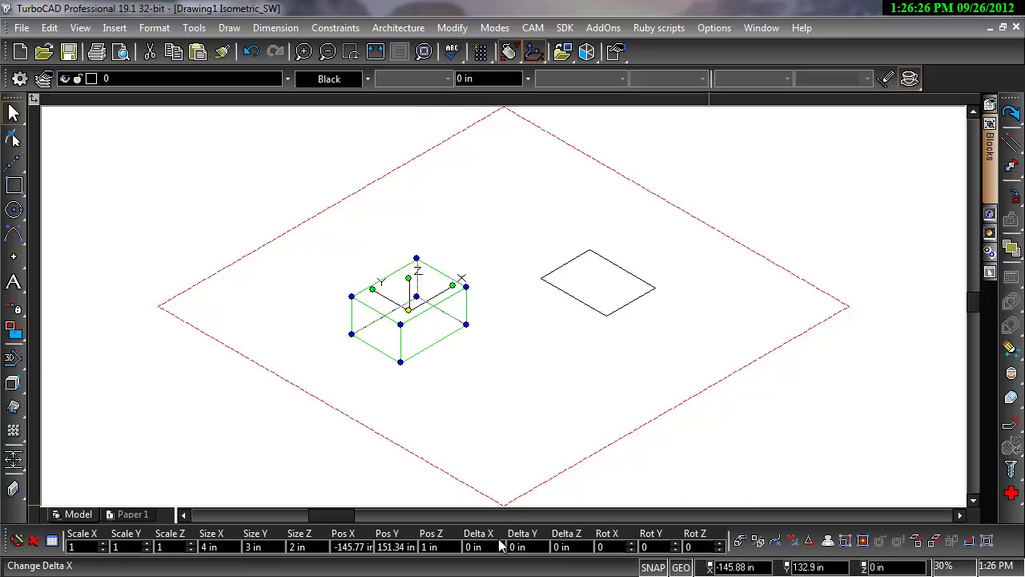
{"action": "left_click", "coordinate": [409, 308]}
{"action": "left_click", "coordinate": [401, 248]}
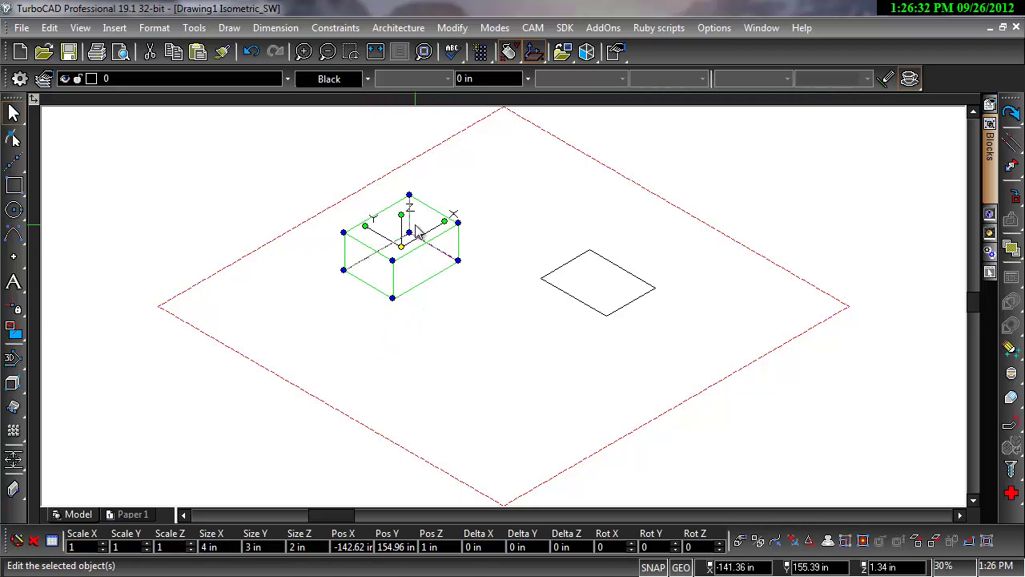
{"action": "left_click", "coordinate": [444, 223]}
{"action": "left_click", "coordinate": [465, 236]}
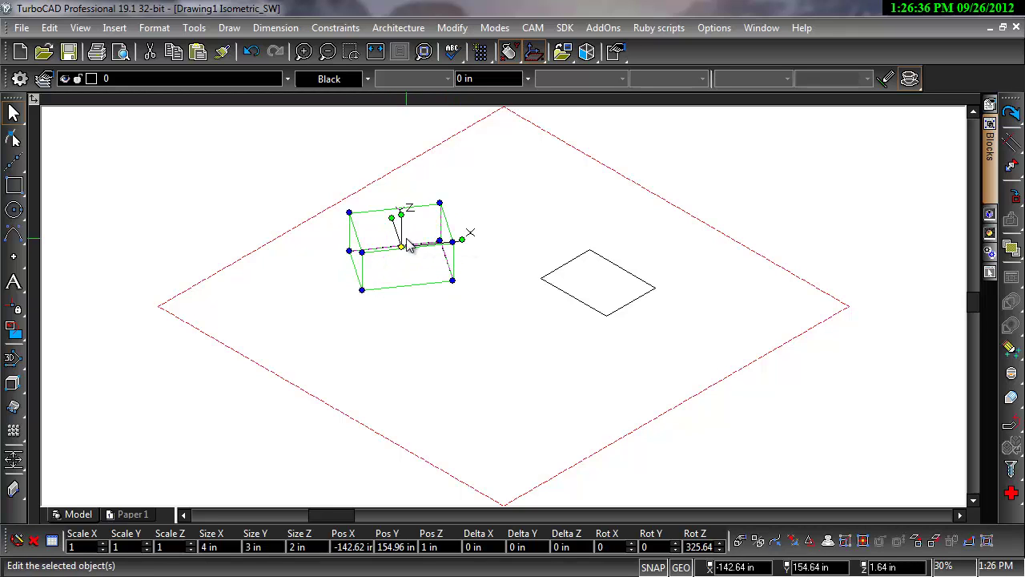
Step: Lift the box higher above the plane and tilt it around its other axes
{"action": "scroll", "coordinate": [505, 312], "scroll_direction": "up", "scroll_amount": 2}
{"action": "scroll", "coordinate": [505, 313], "scroll_direction": "up", "scroll_amount": 2}
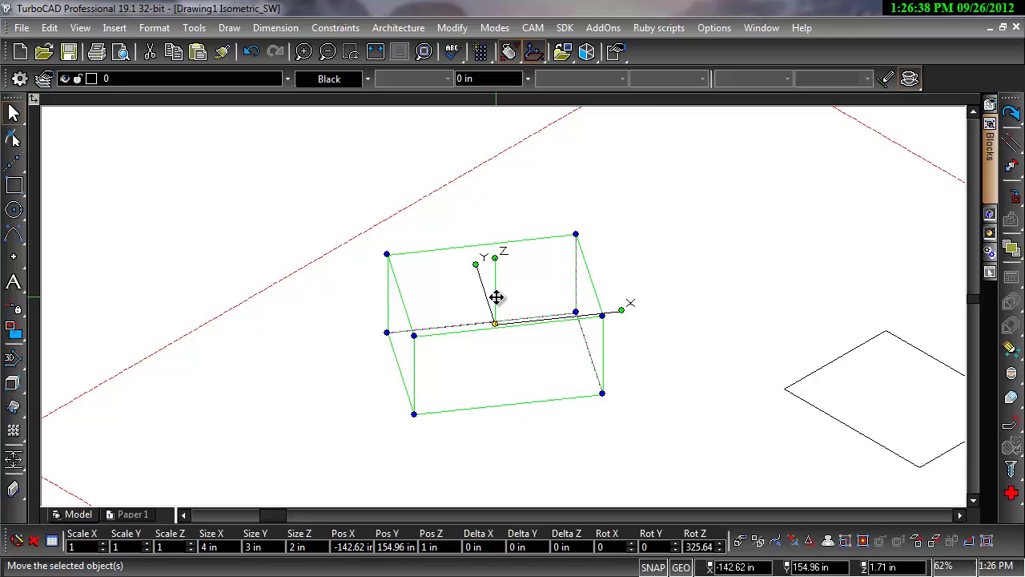
{"action": "left_click", "coordinate": [495, 298]}
{"action": "scroll", "coordinate": [496, 290], "scroll_direction": "down", "scroll_amount": 5}
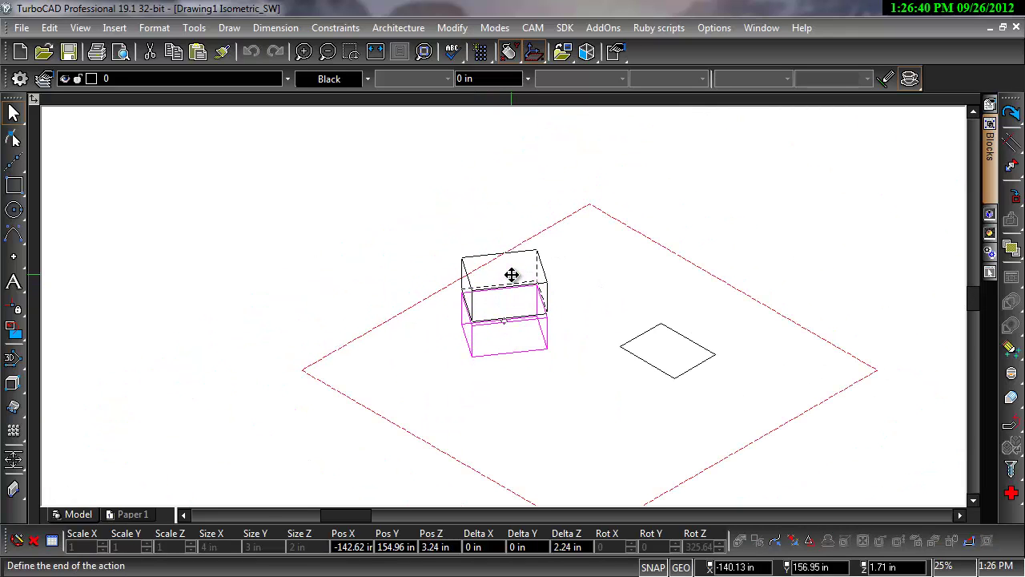
{"action": "left_click", "coordinate": [510, 273]}
{"action": "left_click", "coordinate": [497, 255]}
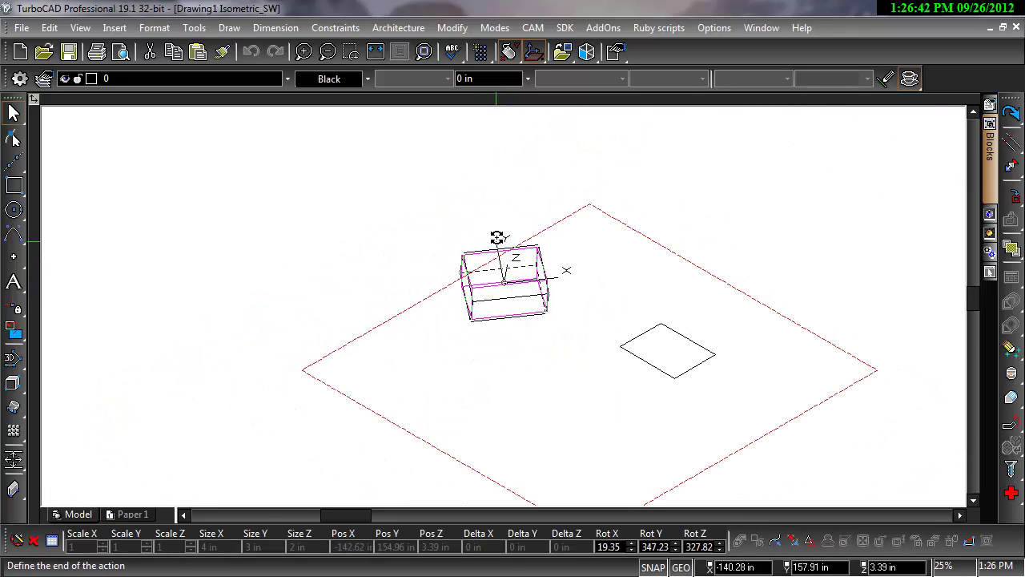
{"action": "left_click", "coordinate": [498, 232]}
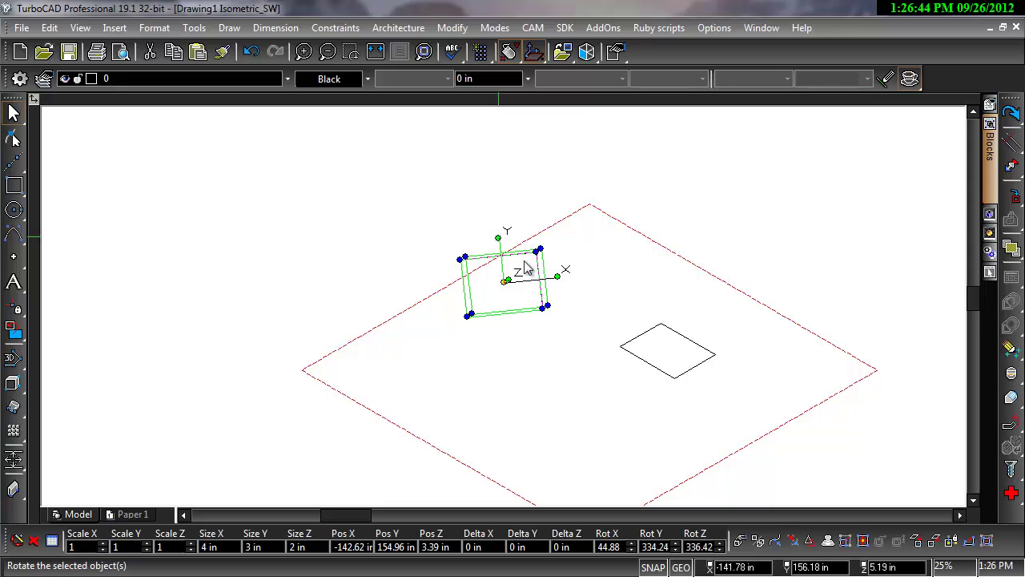
{"action": "left_click", "coordinate": [557, 274]}
{"action": "left_click", "coordinate": [544, 237]}
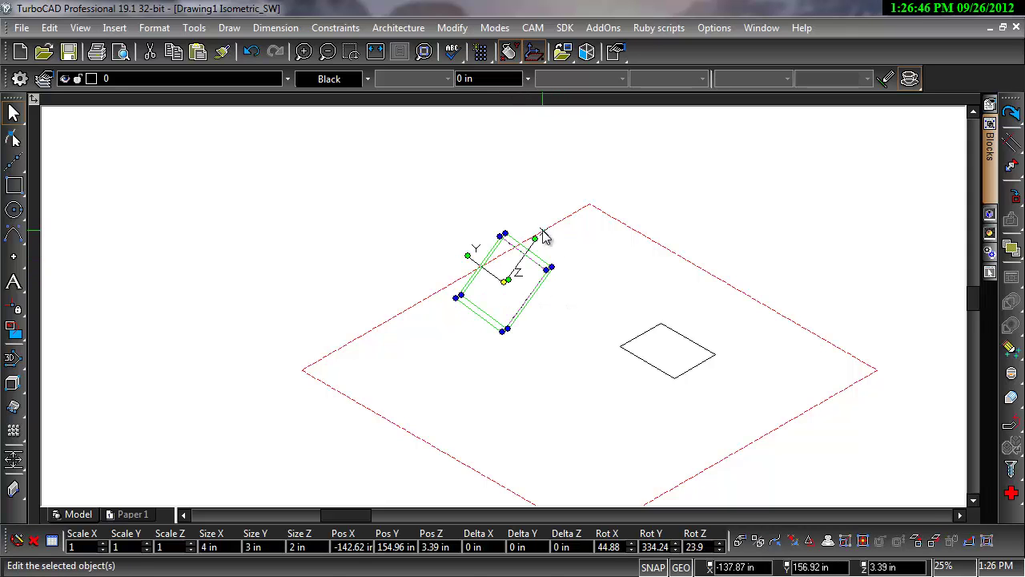
Step: Raise the flat rectangle Delta Z 3.39 in and tilt it Rot X about 42.82°
{"action": "left_click", "coordinate": [634, 342]}
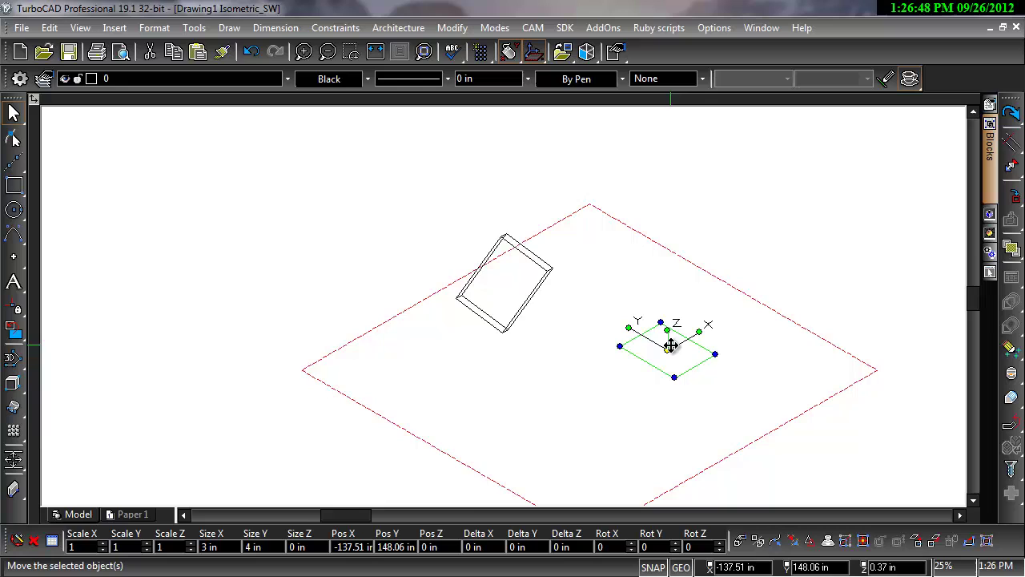
{"action": "scroll", "coordinate": [504, 302], "scroll_direction": "up", "scroll_amount": 5}
{"action": "left_click", "coordinate": [506, 308]}
{"action": "scroll", "coordinate": [504, 308], "scroll_direction": "down", "scroll_amount": 5}
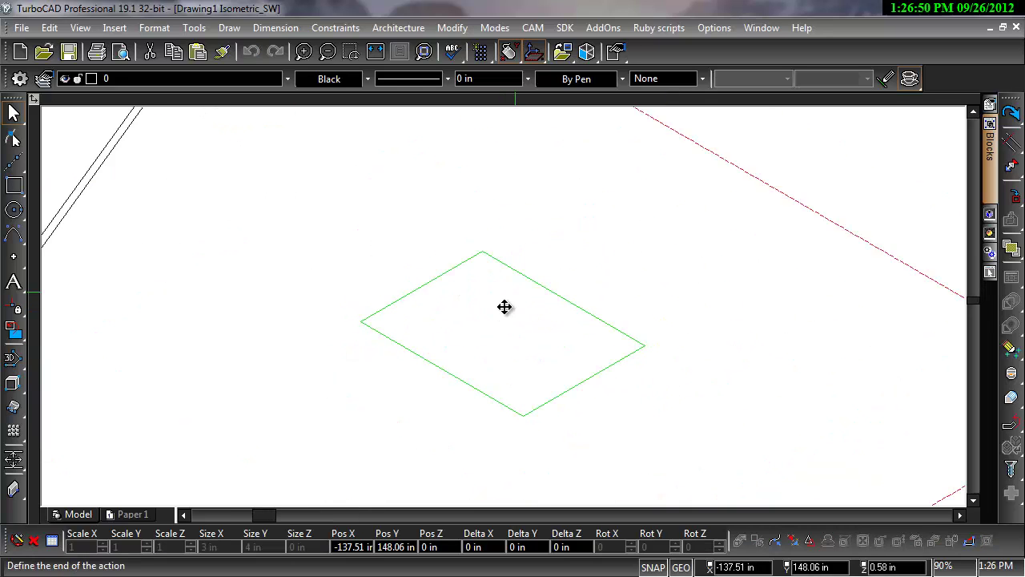
{"action": "scroll", "coordinate": [506, 288], "scroll_direction": "down", "scroll_amount": 1}
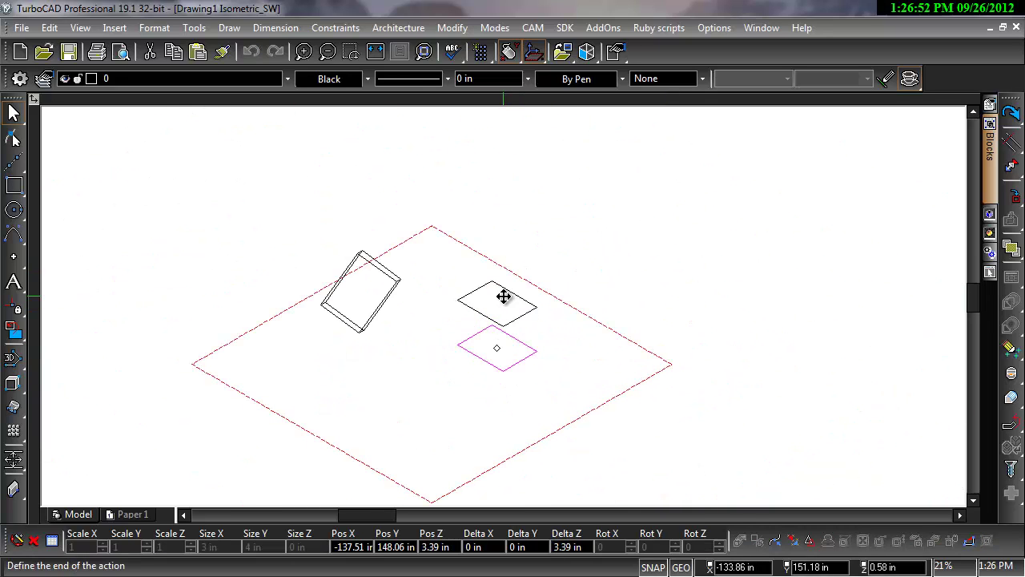
{"action": "left_click", "coordinate": [504, 294]}
{"action": "left_click", "coordinate": [463, 283]}
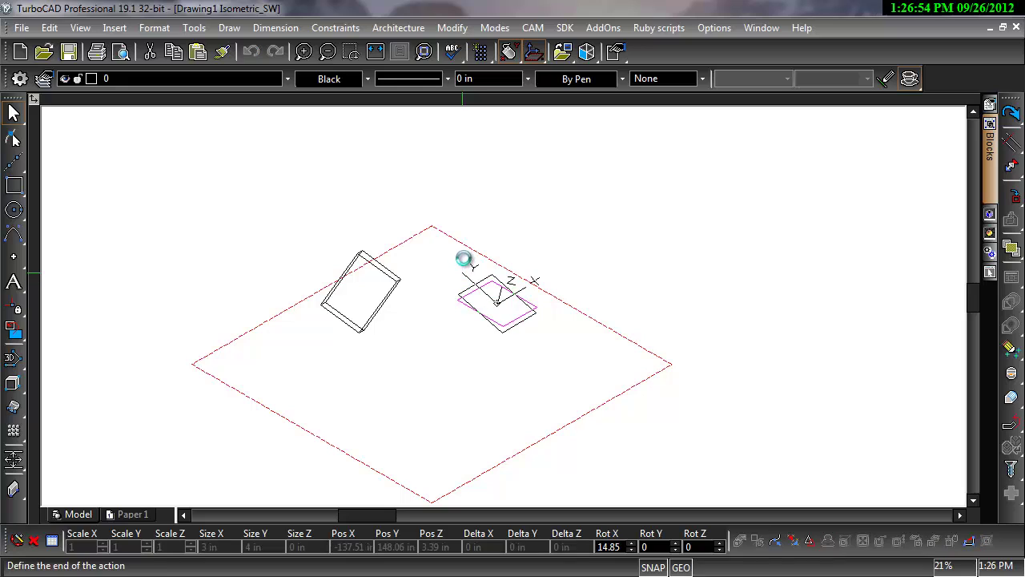
{"action": "left_click", "coordinate": [477, 271]}
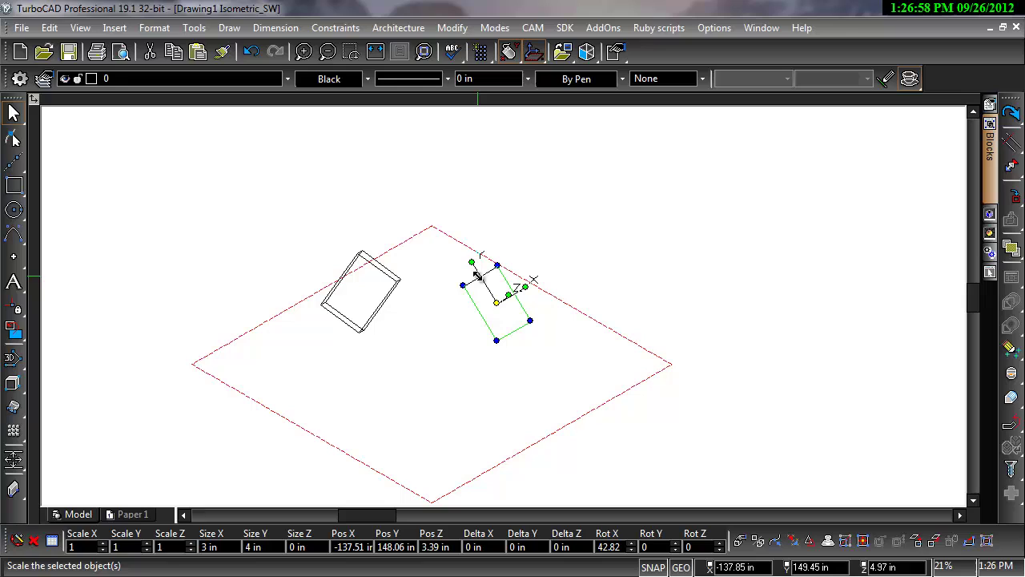
Step: Switch back to 2D mode and pick the box and then the rectangle to compare their tilted workplanes
{"action": "left_click", "coordinate": [756, 542]}
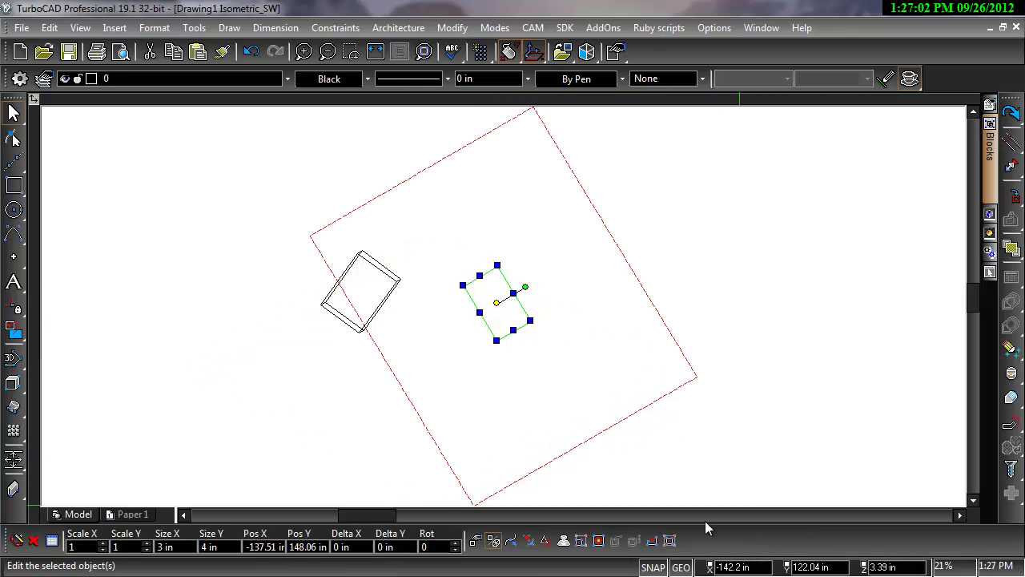
{"action": "left_click", "coordinate": [377, 315]}
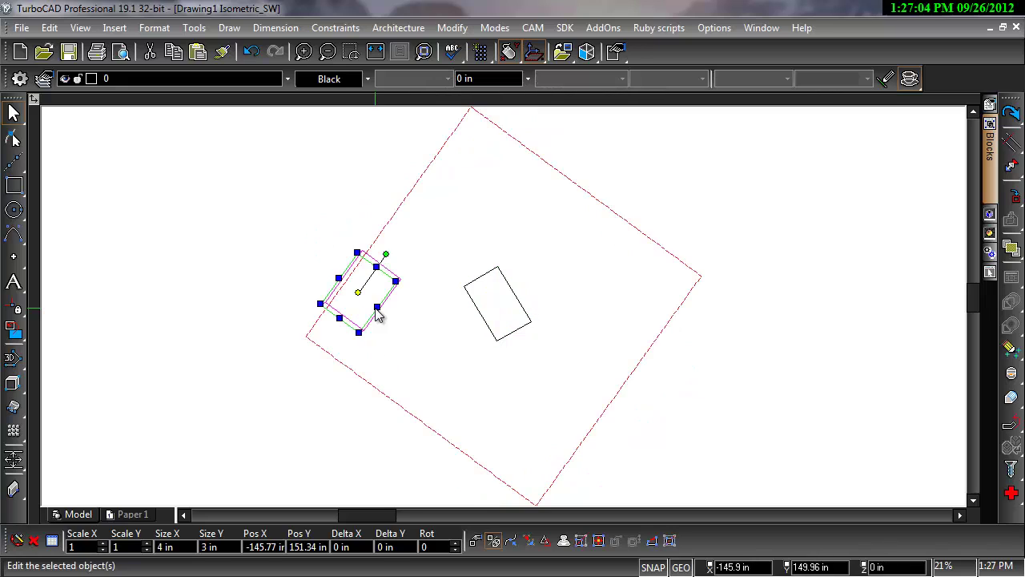
{"action": "left_click", "coordinate": [490, 333]}
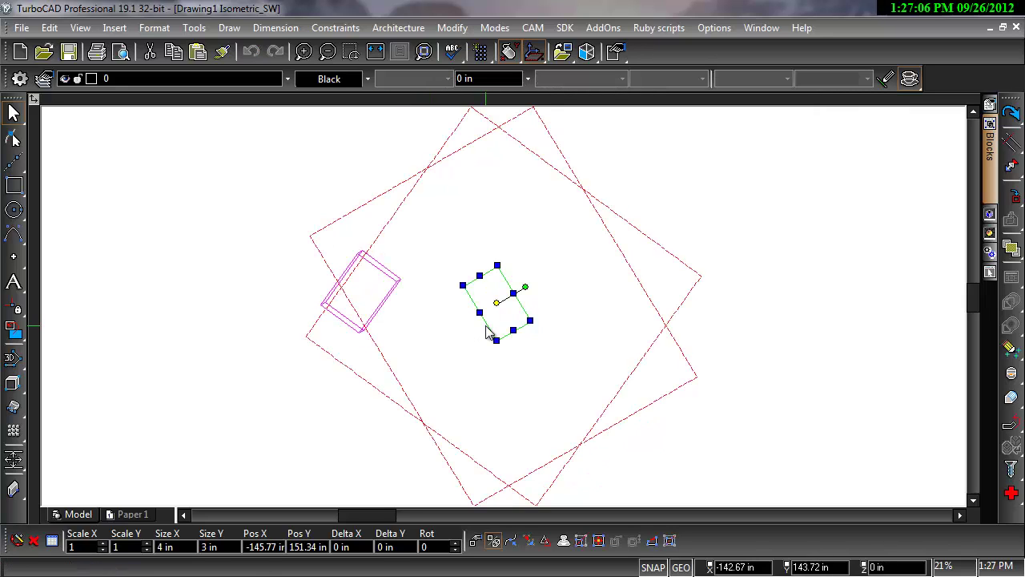
{"action": "left_click", "coordinate": [380, 314]}
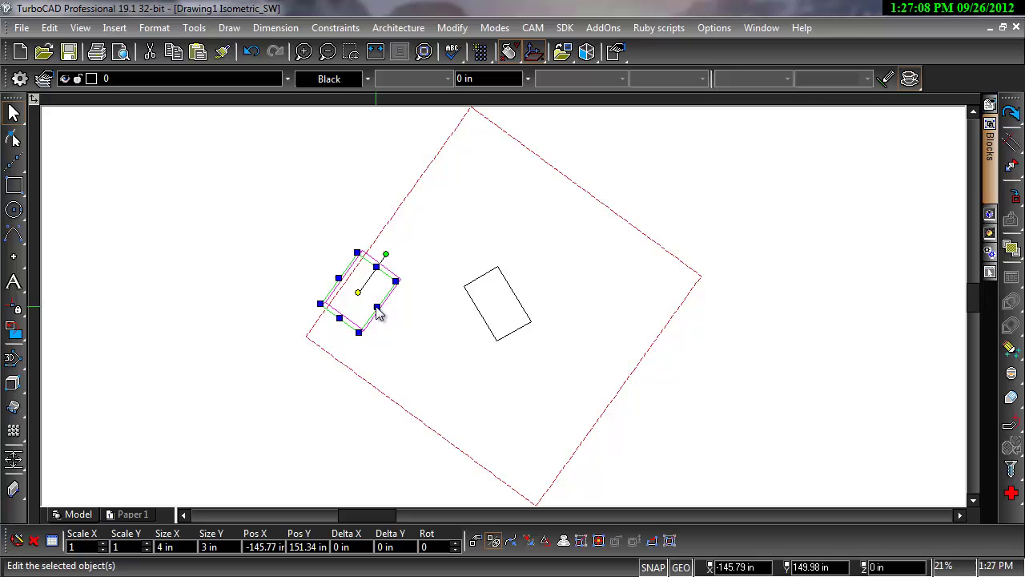
Step: Orbit to a tilted view and reselect the rectangle and box to show their workplanes
{"action": "middle_click_drag", "start_coordinate": [548, 382], "coordinate": [430, 244]}
{"action": "left_click", "coordinate": [472, 305]}
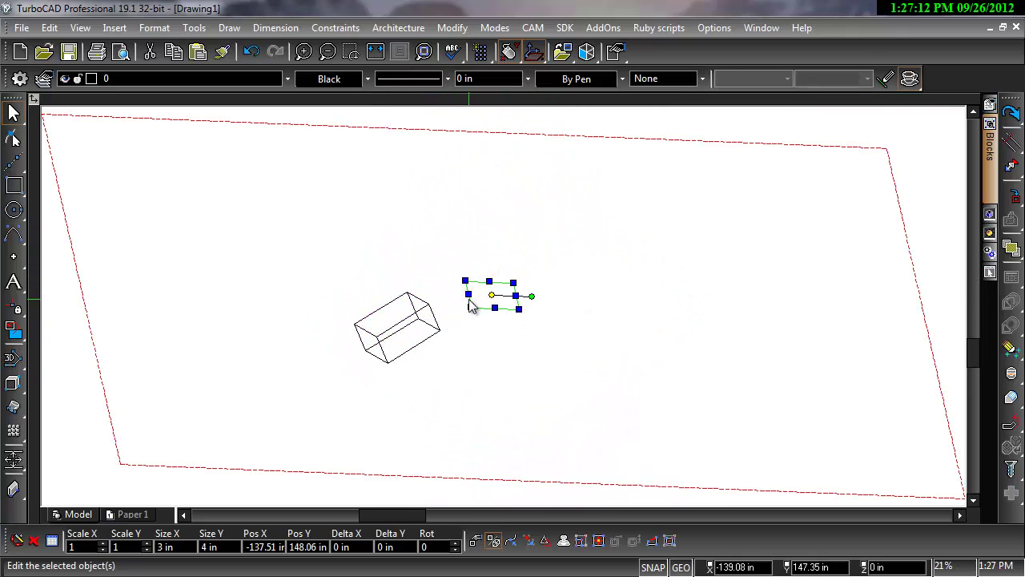
{"action": "left_click", "coordinate": [423, 346]}
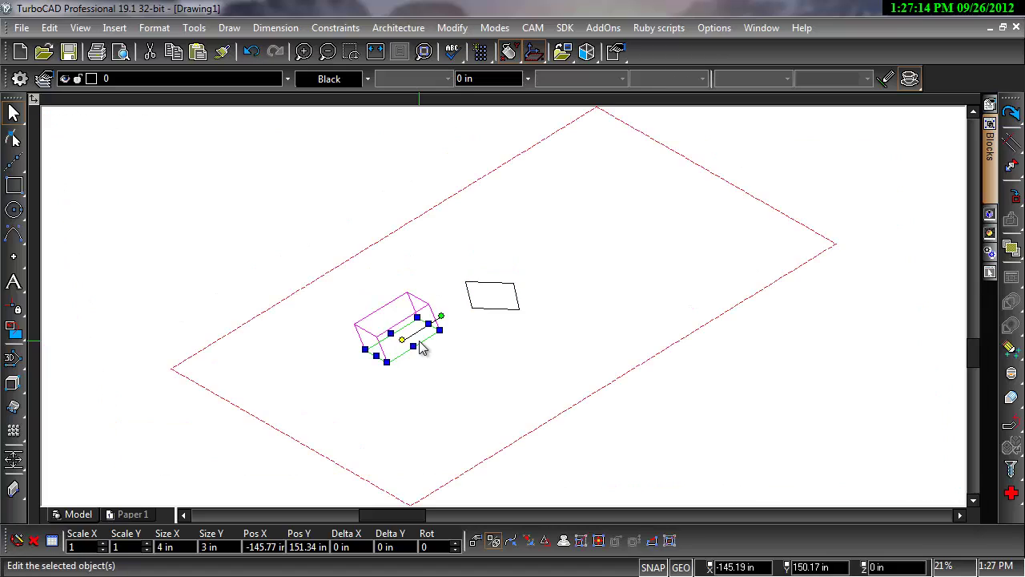